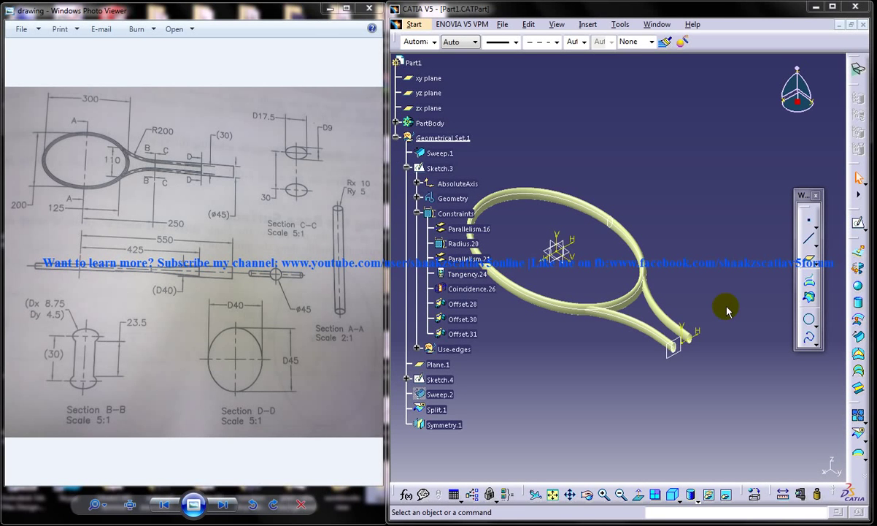
pyautogui.keyDown('ctrl'); pyautogui.moveTo(663, 315); pyautogui.dragTo(653, 286, button='middle'); pyautogui.keyUp('ctrl')
pyautogui.moveTo(622, 259); pyautogui.dragTo(635, 225, button='middle')
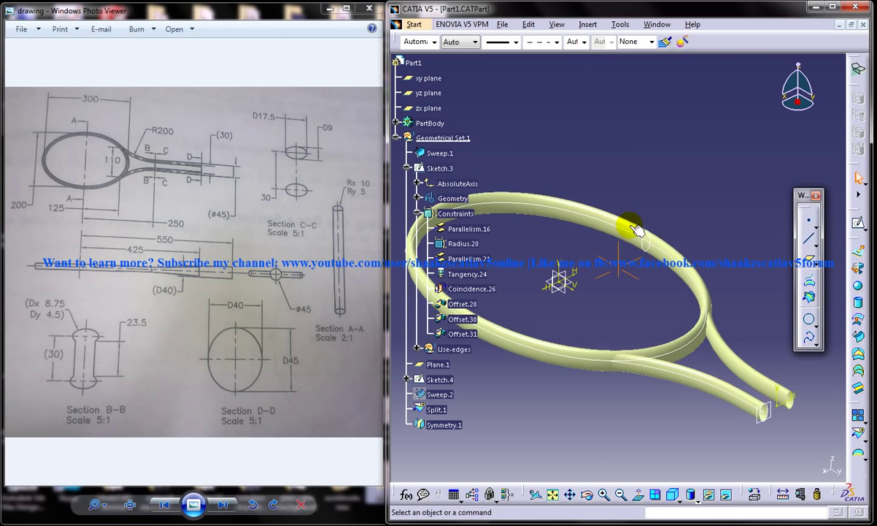
pyautogui.moveTo(663, 283)
pyautogui.mouseDown(button='middle')
pyautogui.moveTo(665, 249)
pyautogui.moveTo(670, 292)
pyautogui.mouseUp(button='middle')
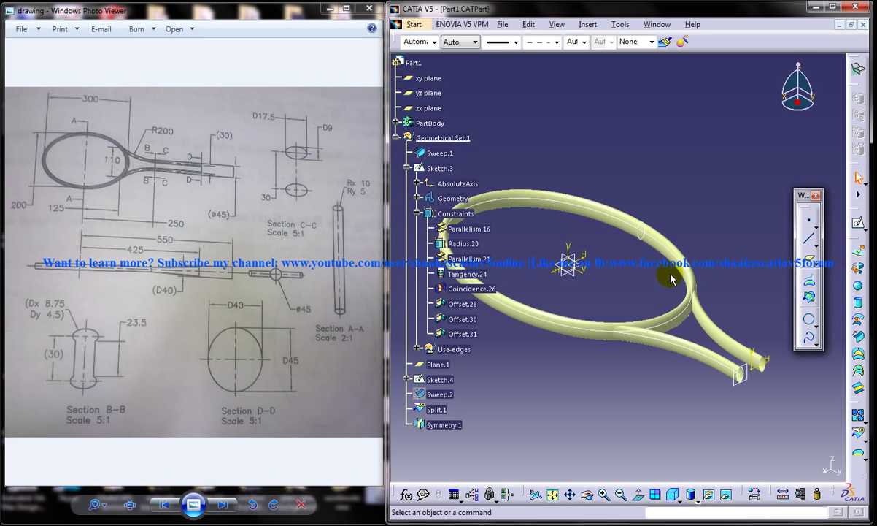
pyautogui.moveTo(652, 251); pyautogui.dragTo(642, 269, button='middle')
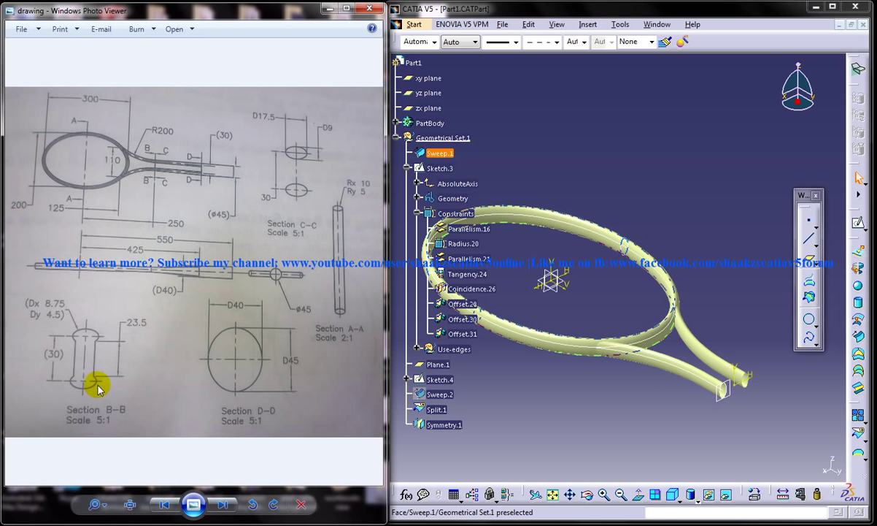
# Start a sketch on the plane at the racket's open tube ends and project the end edges of both tubes onto it.
pyautogui.moveTo(701, 319); pyautogui.dragTo(639, 287, button='middle')
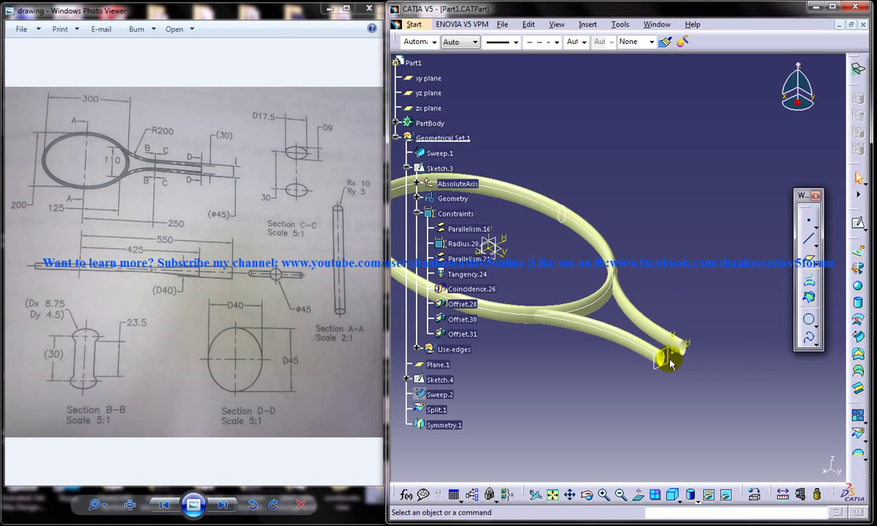
pyautogui.click(673, 359)
pyautogui.click(858, 222)
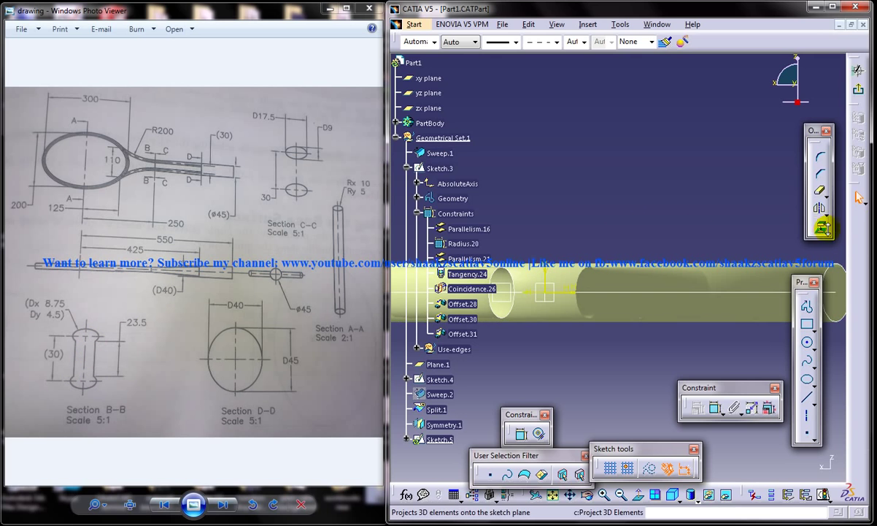
pyautogui.click(821, 229)
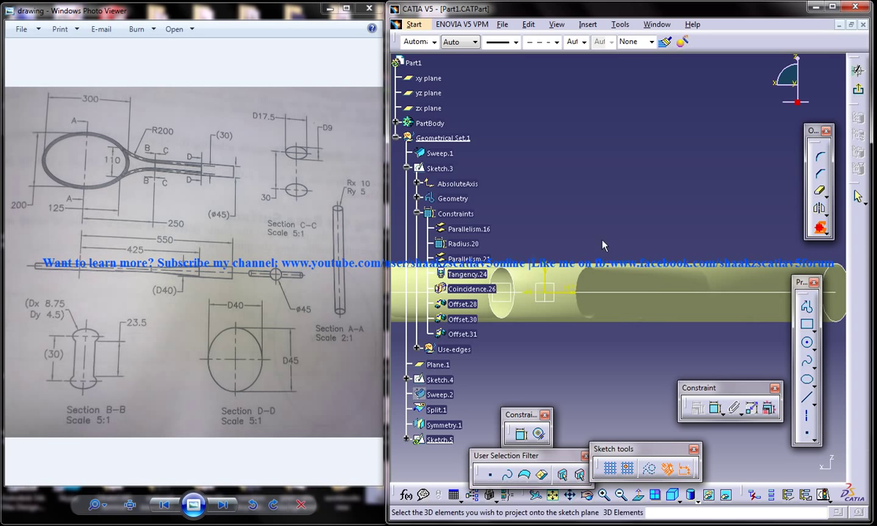
pyautogui.click(513, 278)
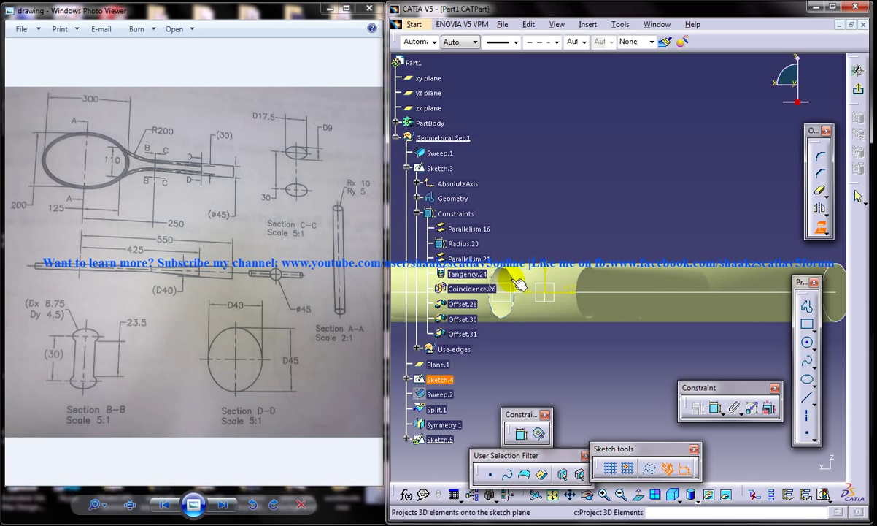
pyautogui.click(582, 273)
# Sketch a horizontal line about 22.7 mm long between the upper parts of the projected ellipses, trimming both ends to them.
pyautogui.moveTo(566, 223)
pyautogui.mouseDown(button='middle')
pyautogui.moveTo(611, 219)
pyautogui.moveTo(610, 186)
pyautogui.mouseUp(button='middle')
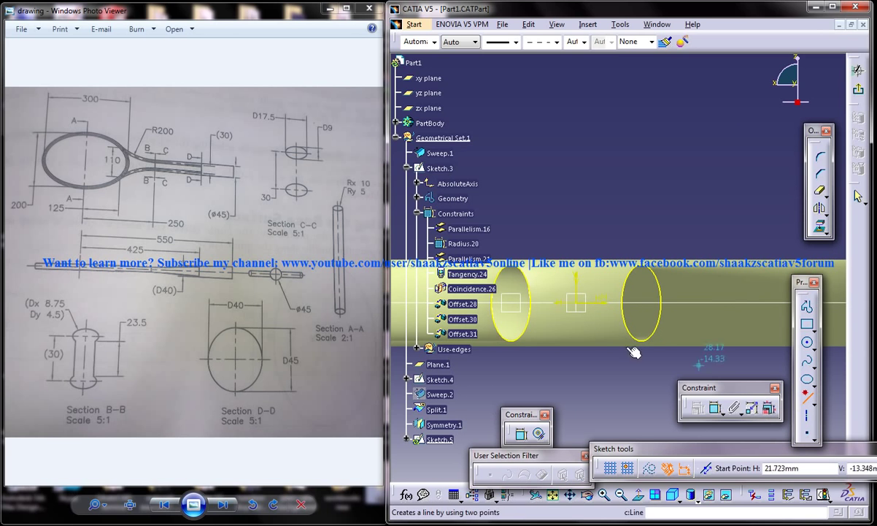
pyautogui.click(517, 280)
pyautogui.click(648, 282)
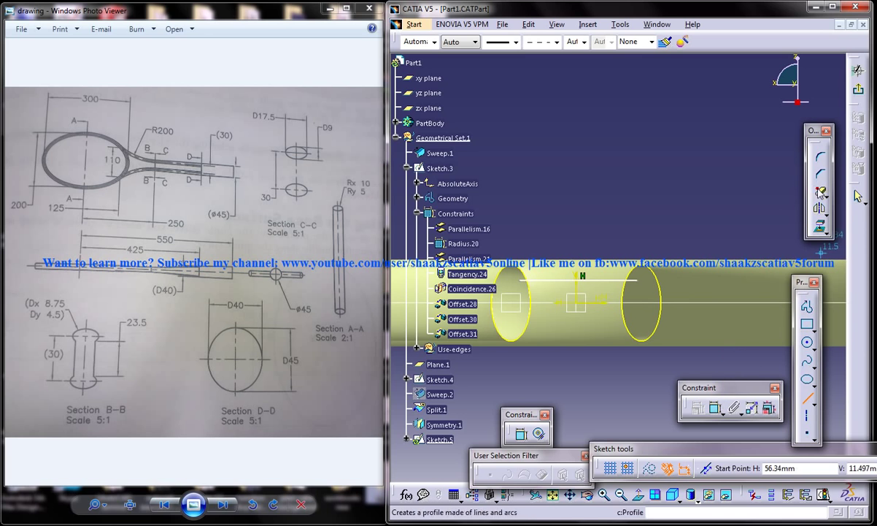
pyautogui.click(816, 226)
pyautogui.click(523, 282)
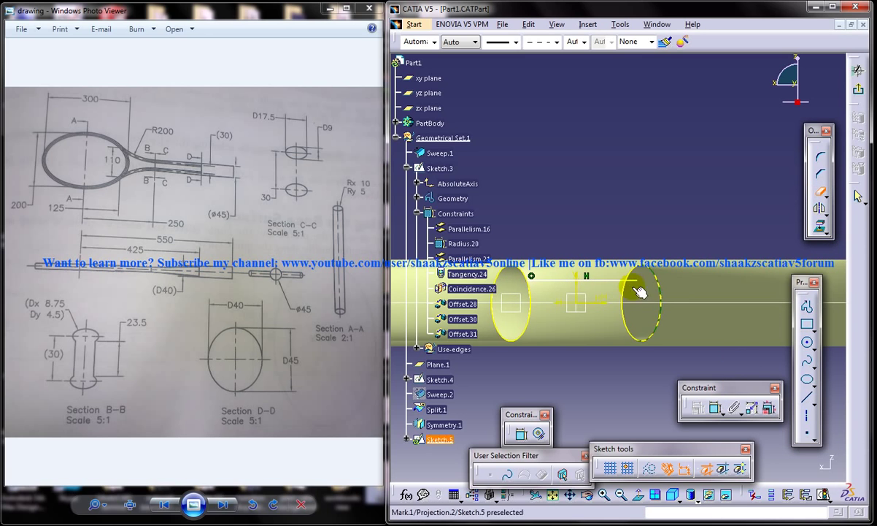
pyautogui.click(633, 279)
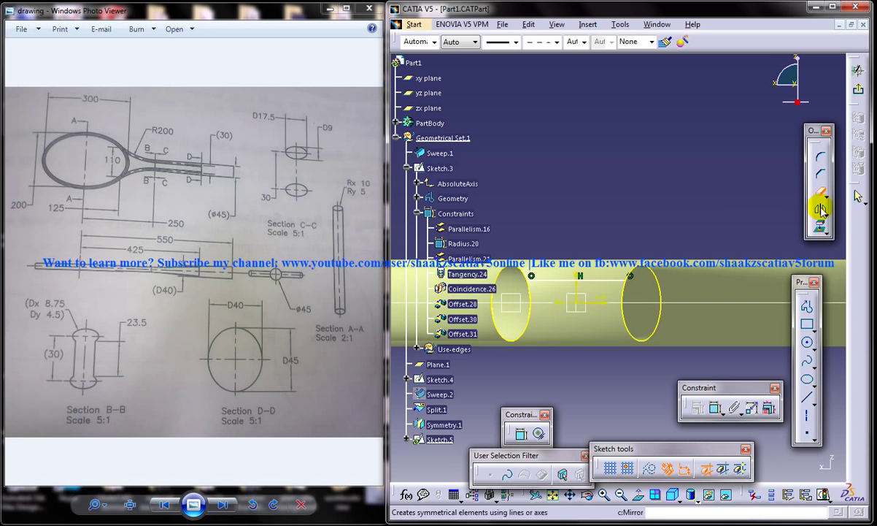
# Dimension the horizontal line's length and set it to 23.5 mm.
pyautogui.click(719, 409)
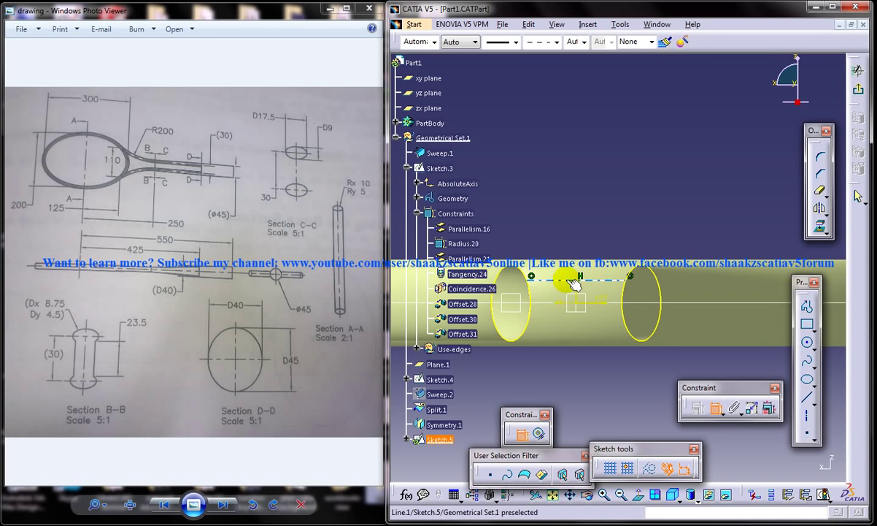
pyautogui.click(568, 276)
pyautogui.click(563, 224)
pyautogui.doubleClick(563, 224)
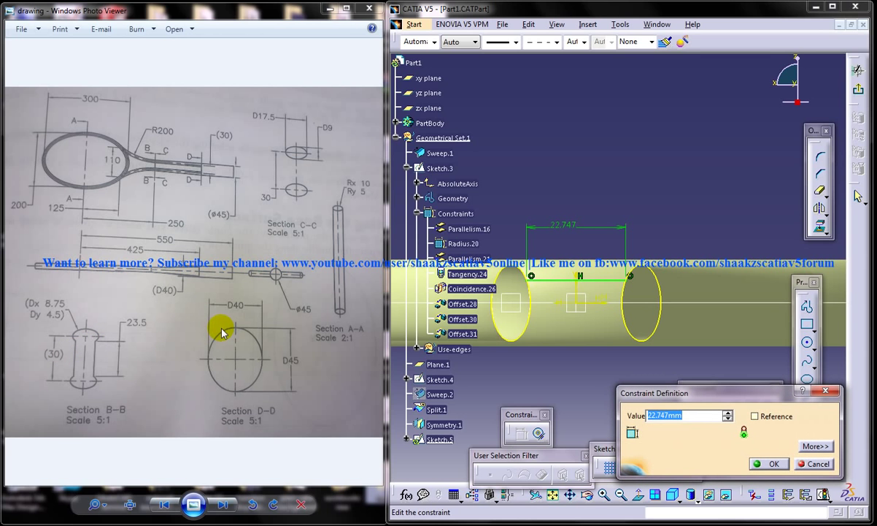
pyautogui.press('Return')
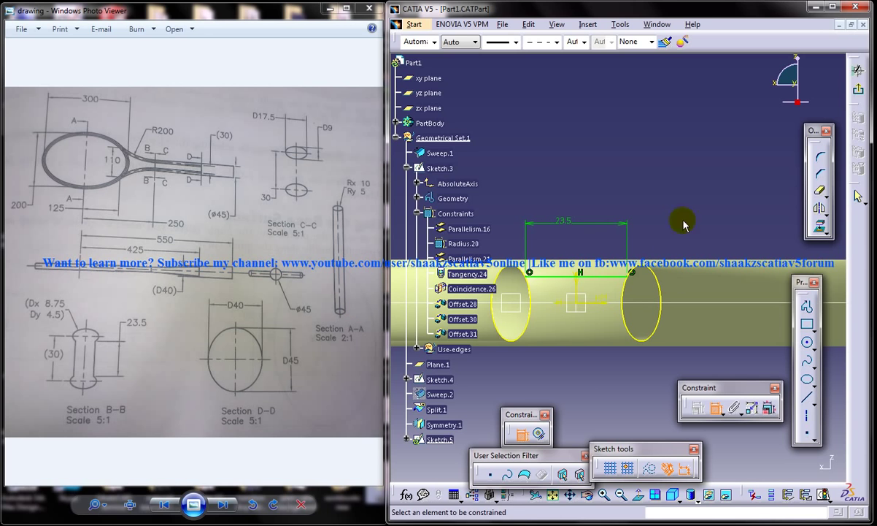
pyautogui.click(858, 195)
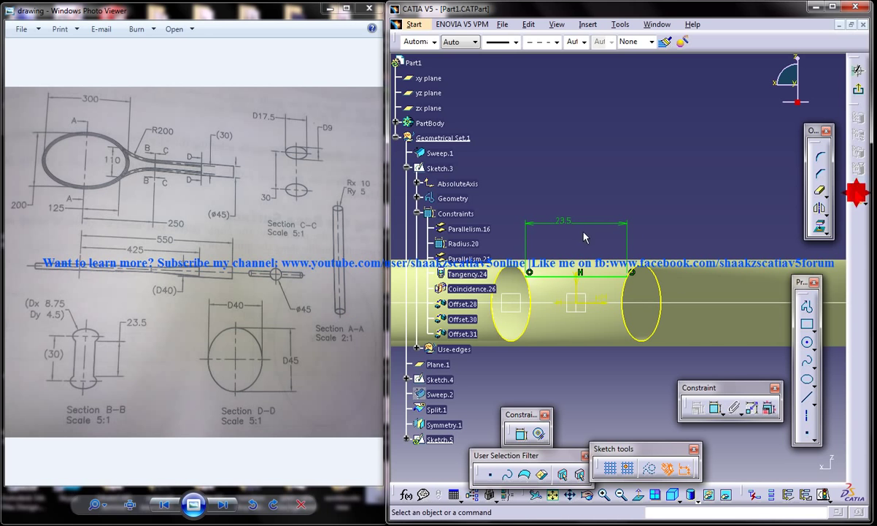
# Mirror the 23.5 mm line about the sketch's horizontal axis.
pyautogui.click(595, 273)
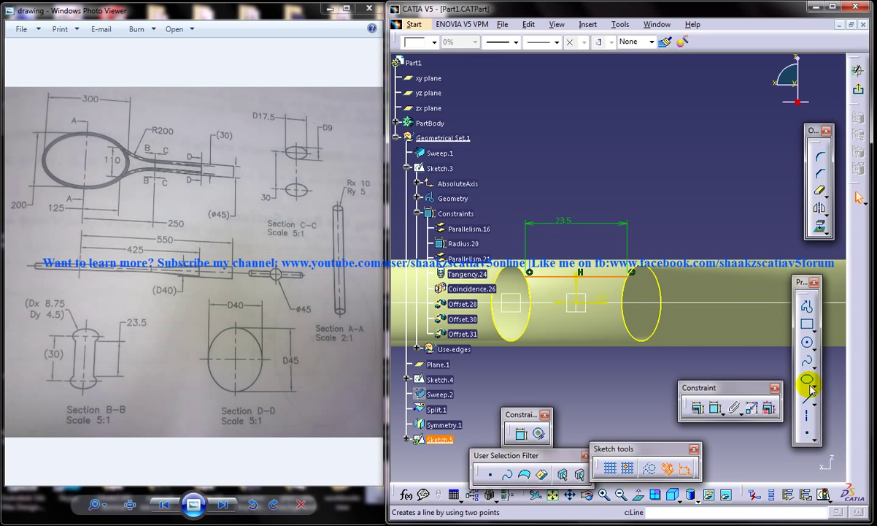
pyautogui.click(821, 211)
pyautogui.click(821, 211)
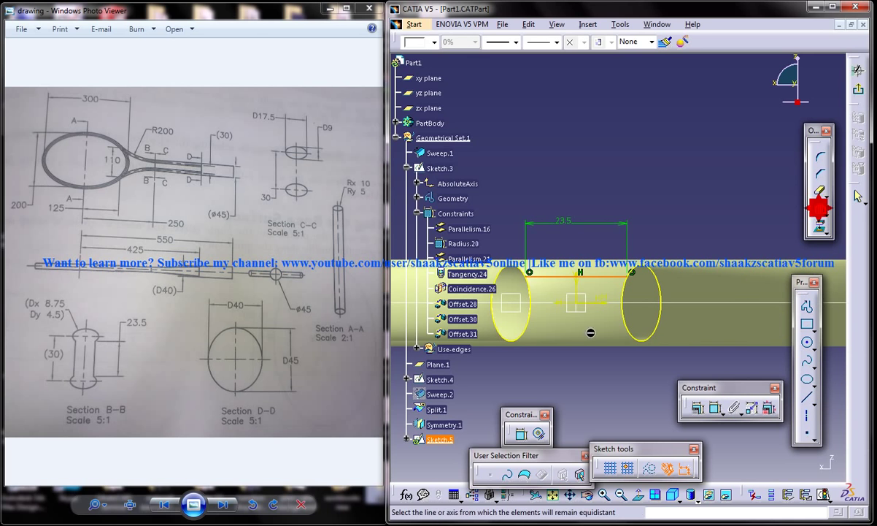
pyautogui.click(578, 301)
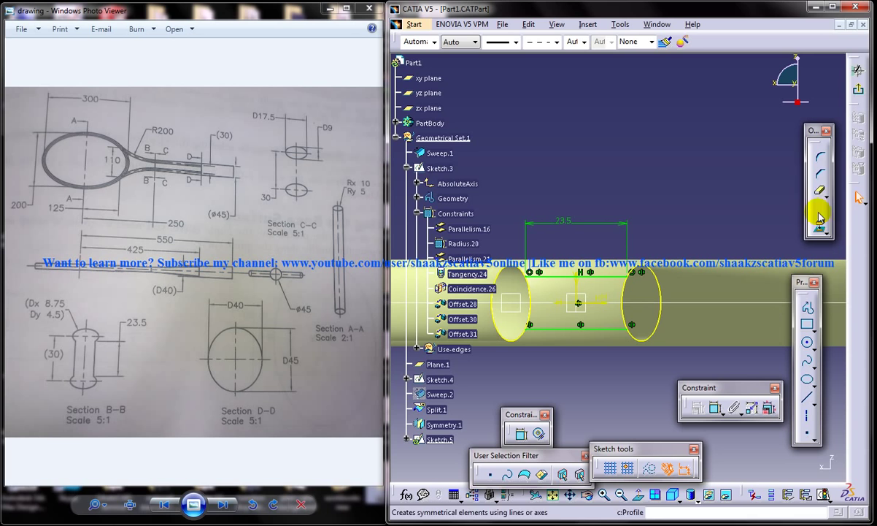
# Trim the connecting profile where the mirrored line meets the ellipses and exit the sketch.
pyautogui.click(821, 191)
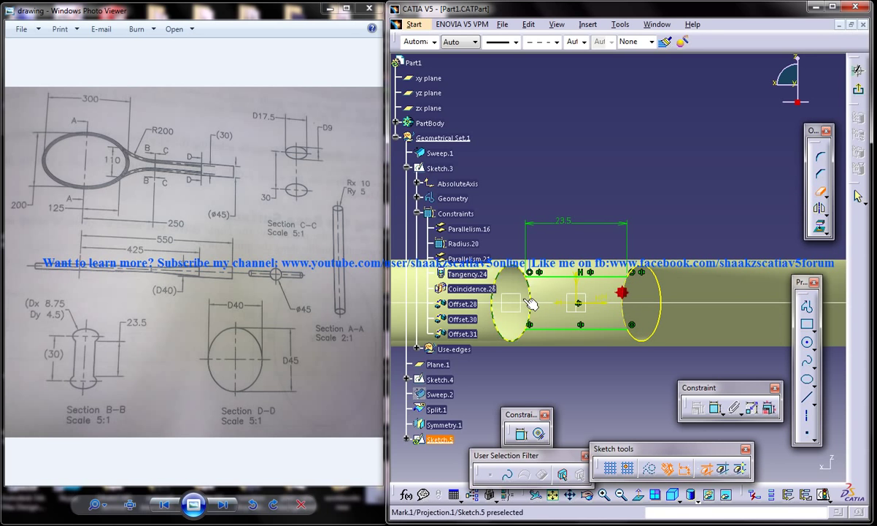
pyautogui.click(859, 89)
pyautogui.moveTo(672, 248); pyautogui.dragTo(684, 324, button='middle')
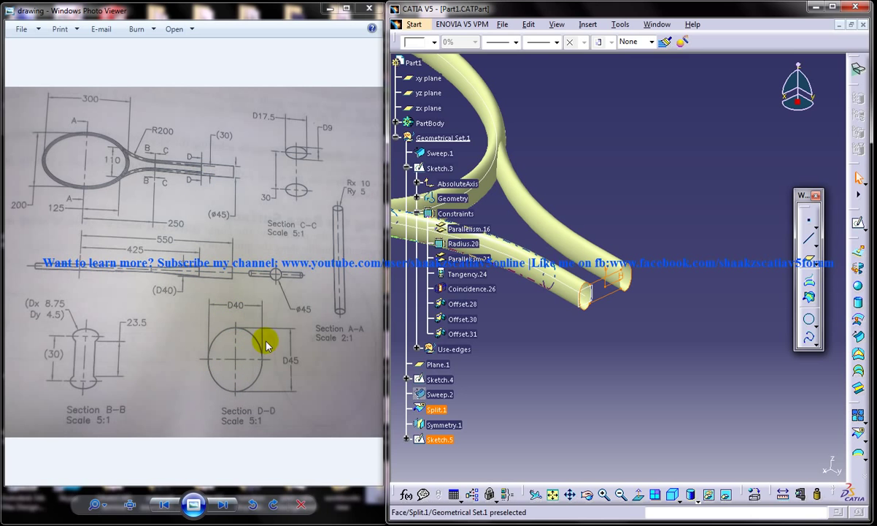
pyautogui.click(703, 308)
# Create a reference plane offset 425 mm from the zx plane, in the direction of the handle.
pyautogui.moveTo(642, 308)
pyautogui.mouseDown(button='middle')
pyautogui.moveTo(613, 308)
pyautogui.moveTo(584, 349)
pyautogui.mouseUp(button='middle')
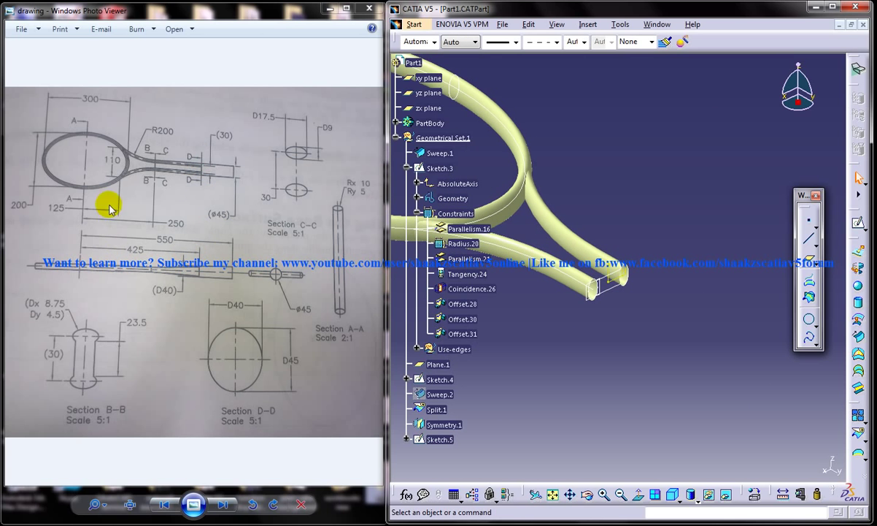
pyautogui.moveTo(619, 225)
pyautogui.mouseDown(button='middle')
pyautogui.moveTo(653, 253)
pyautogui.moveTo(652, 277)
pyautogui.mouseUp(button='middle')
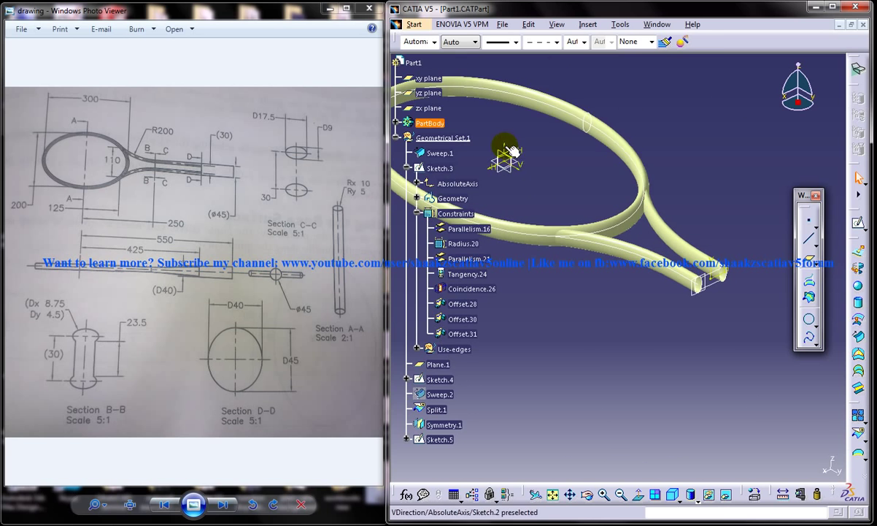
pyautogui.click(512, 155)
pyautogui.click(858, 223)
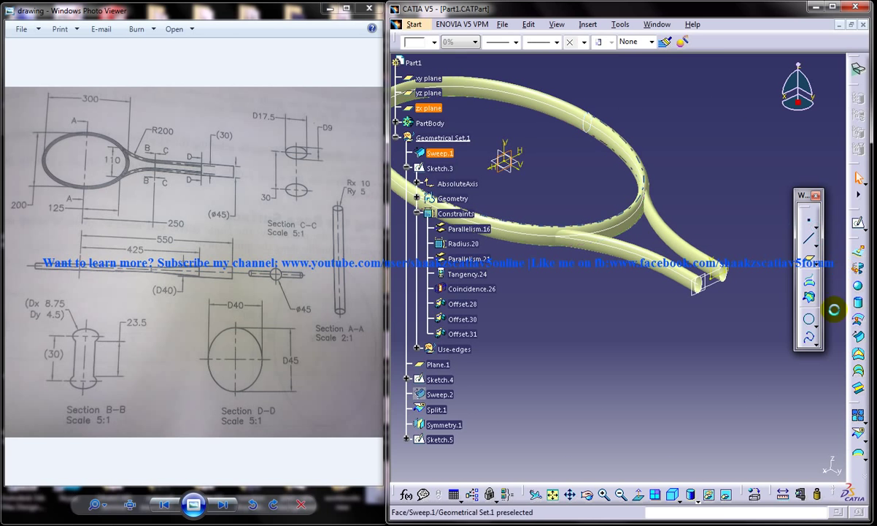
pyautogui.click(809, 258)
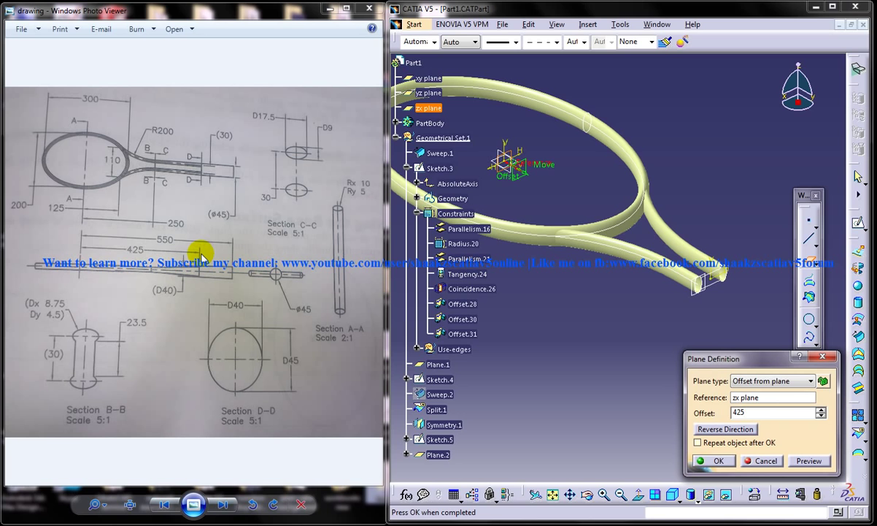
pyautogui.press('Return')
pyautogui.moveTo(592, 343); pyautogui.dragTo(678, 309, button='middle')
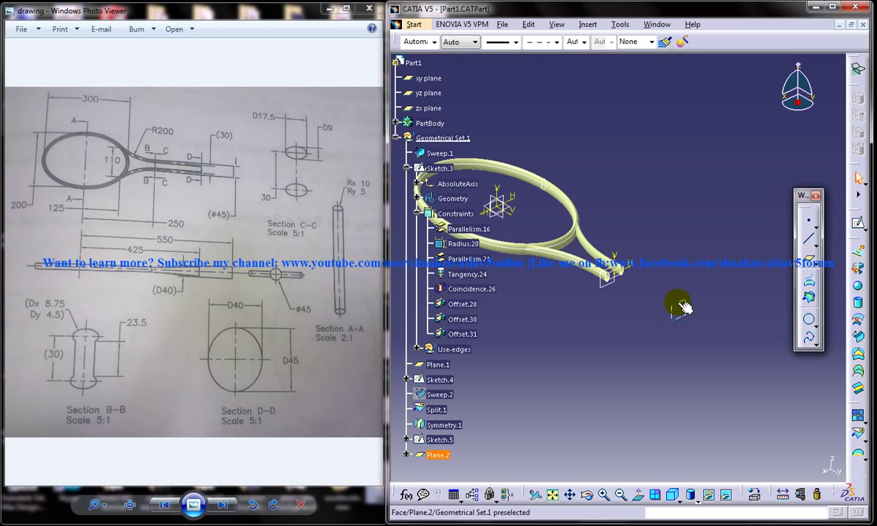
pyautogui.doubleClick(679, 306)
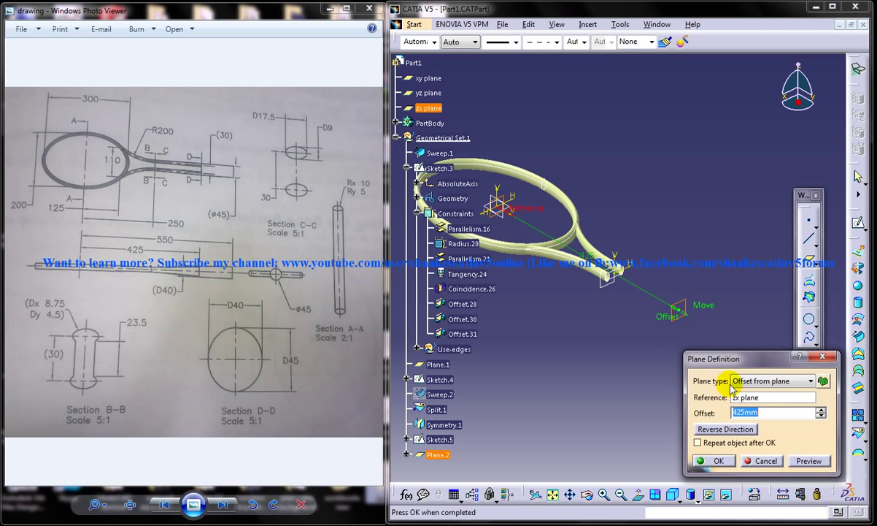
pyautogui.press('Return')
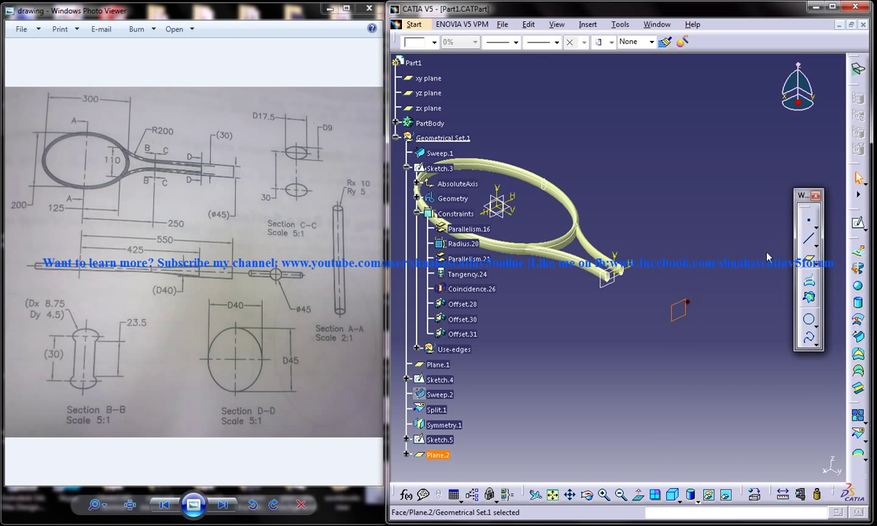
# Start a sketch on the 425 mm offset plane and draw an ellipse about 73 mm wide centred on the origin.
pyautogui.click(859, 223)
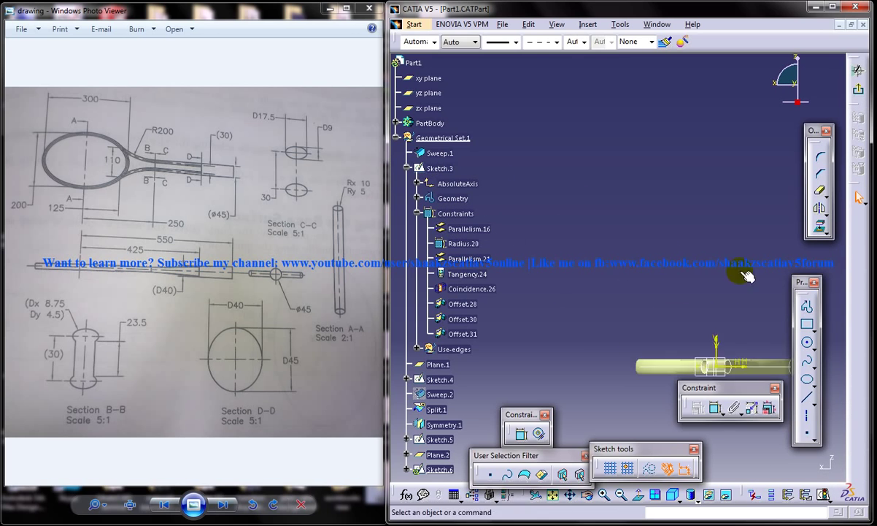
pyautogui.moveTo(740, 272); pyautogui.dragTo(637, 169, button='middle')
pyautogui.moveTo(674, 231); pyautogui.dragTo(664, 159, button='middle')
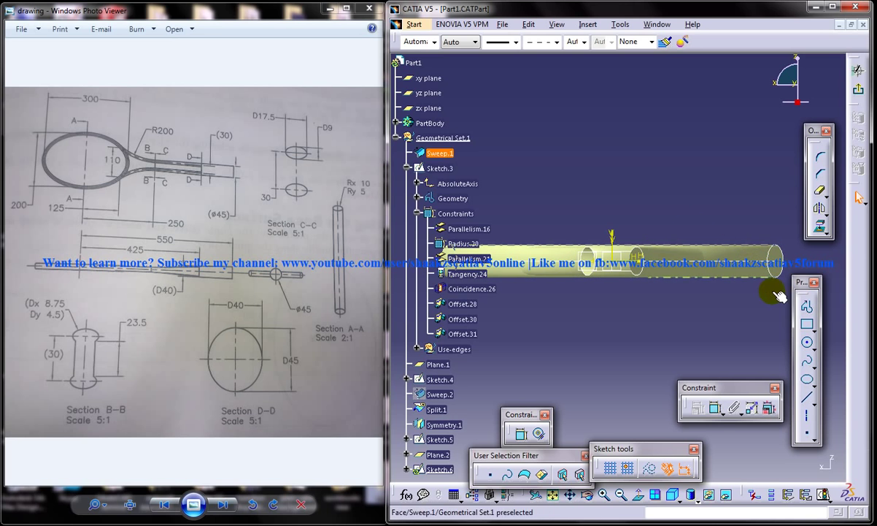
pyautogui.click(807, 380)
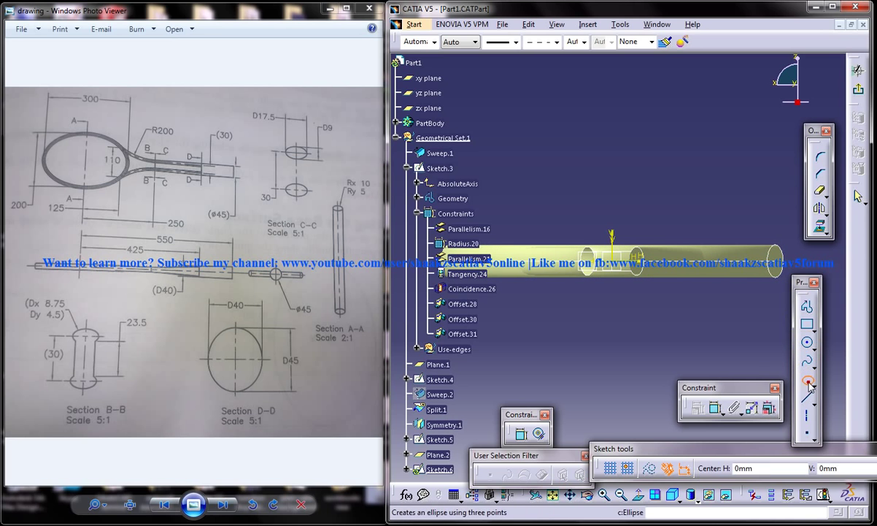
pyautogui.click(613, 261)
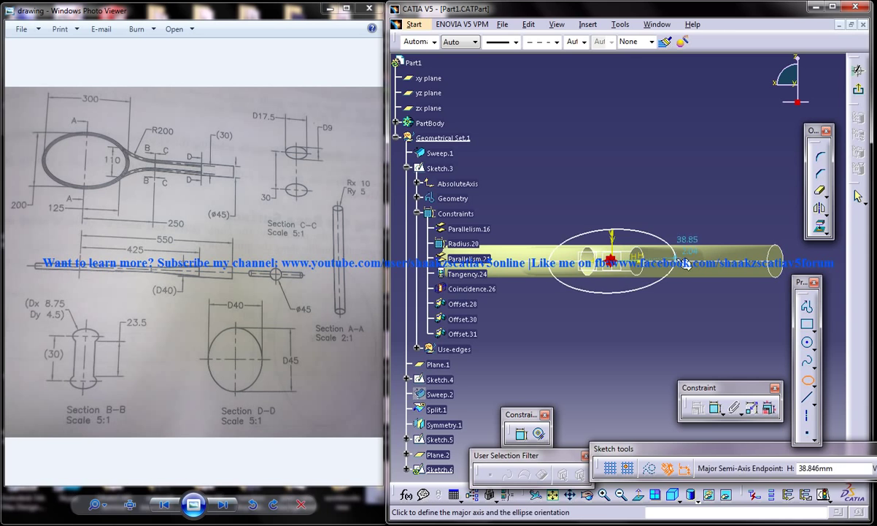
pyautogui.click(673, 261)
pyautogui.click(613, 211)
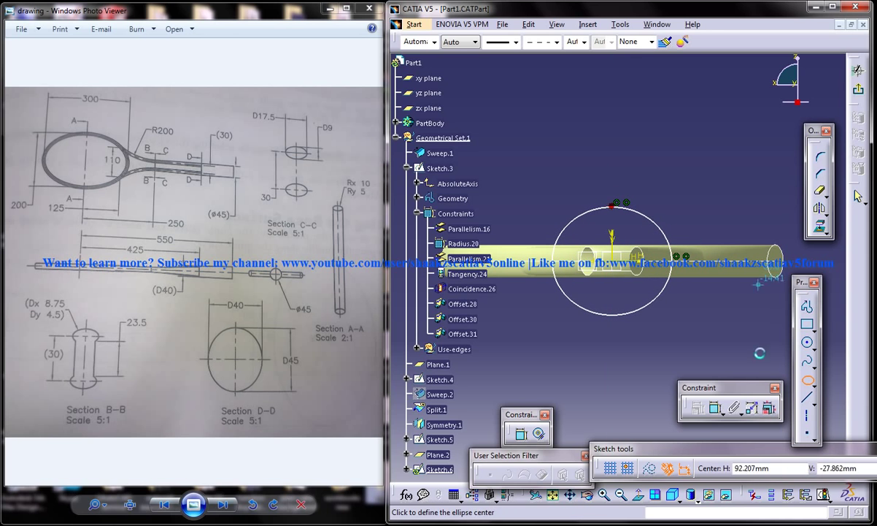
# Dimension the ellipse's horizontal diameter and set it to 45 mm.
pyautogui.click(716, 407)
pyautogui.click(645, 214)
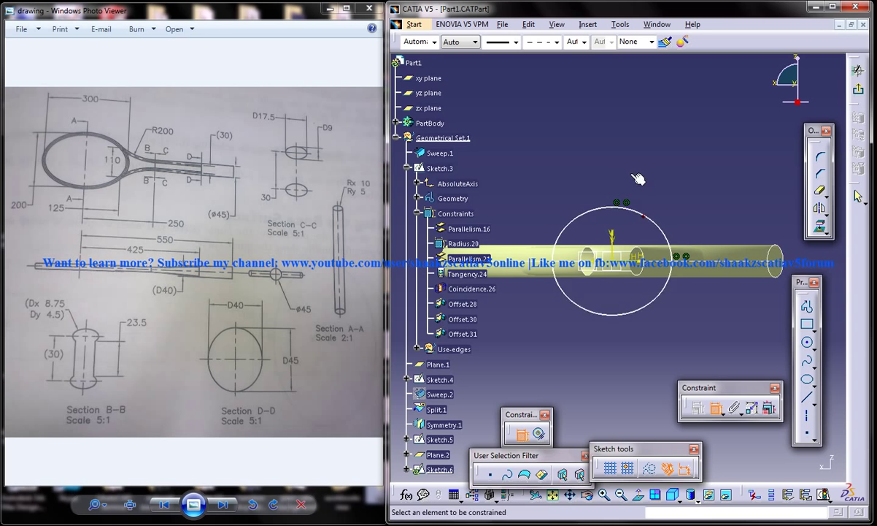
pyautogui.click(628, 208)
pyautogui.doubleClick(646, 213)
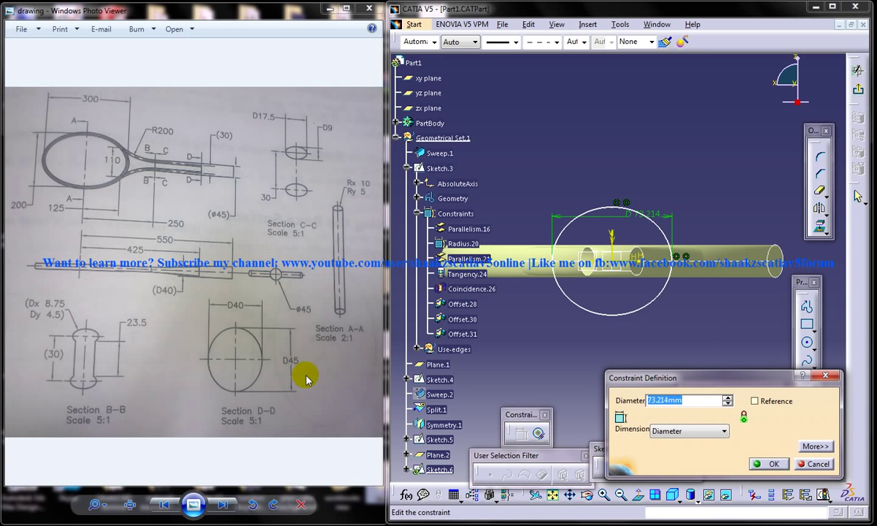
pyautogui.press('Return')
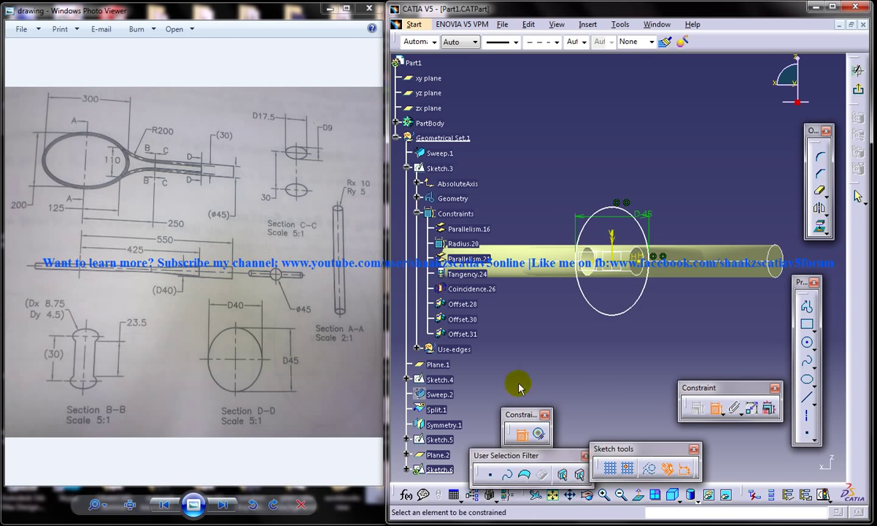
# Dimension the ellipse's vertical semi-axis, set it to 20 mm and exit the sketch.
pyautogui.click(605, 211)
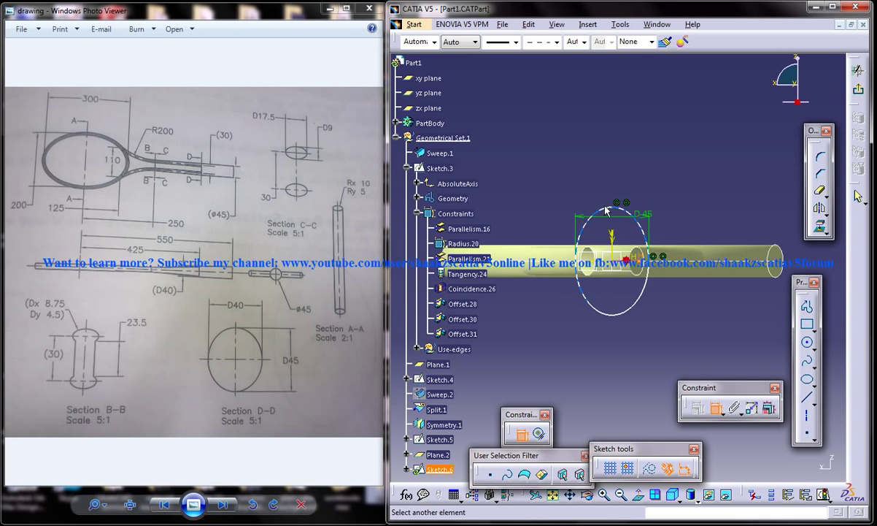
pyautogui.click(610, 207)
pyautogui.click(695, 218)
pyautogui.doubleClick(694, 218)
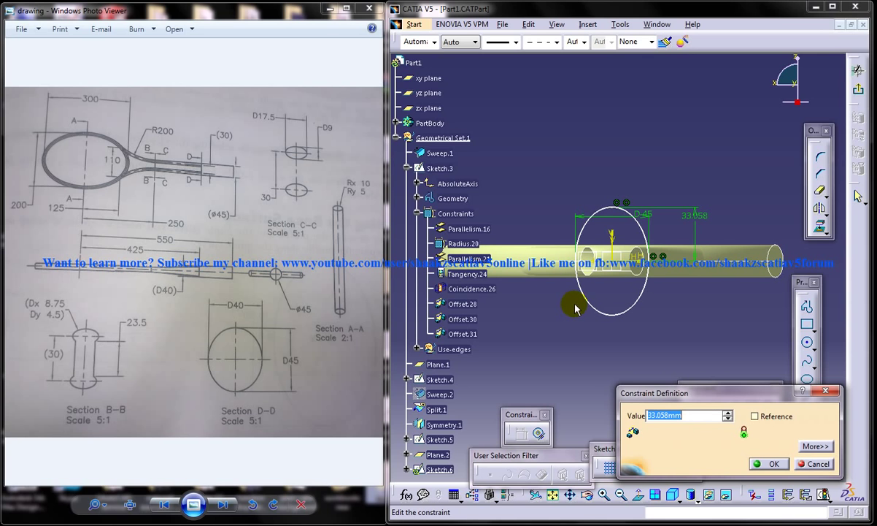
pyautogui.write('20')
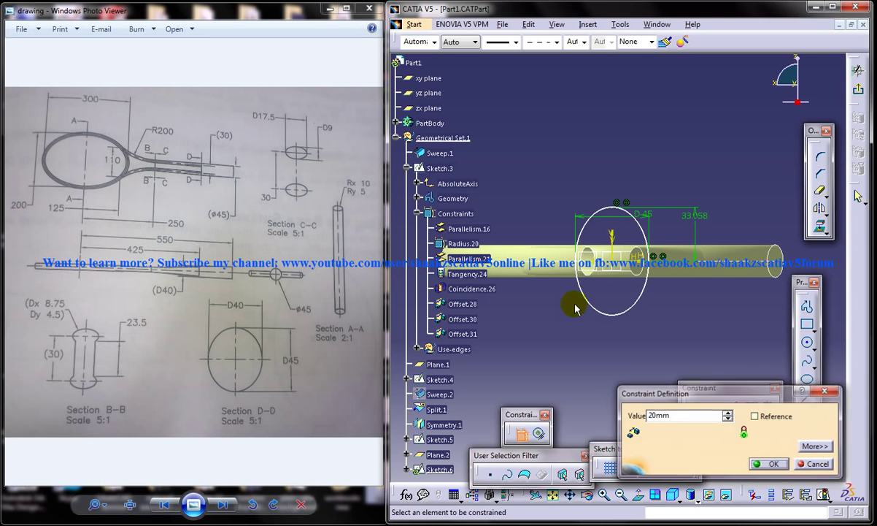
pyautogui.press('Return')
pyautogui.click(857, 89)
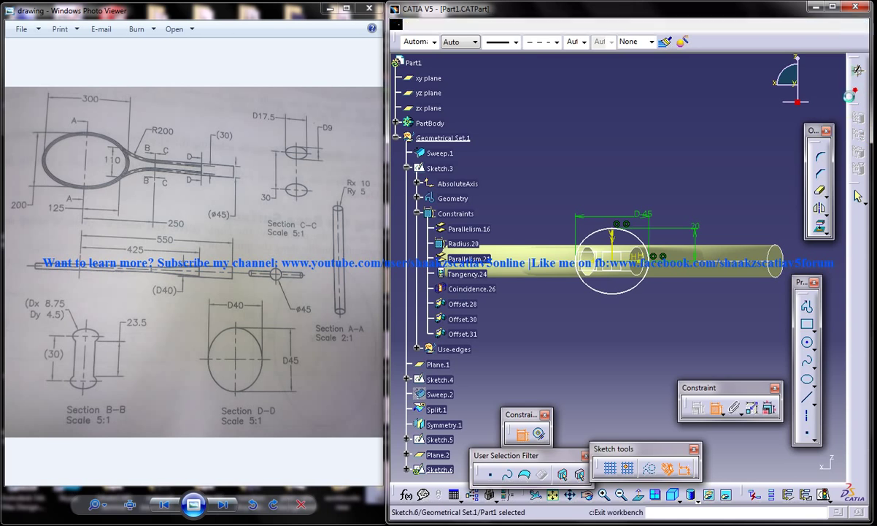
pyautogui.moveTo(622, 201); pyautogui.dragTo(689, 212, button='middle')
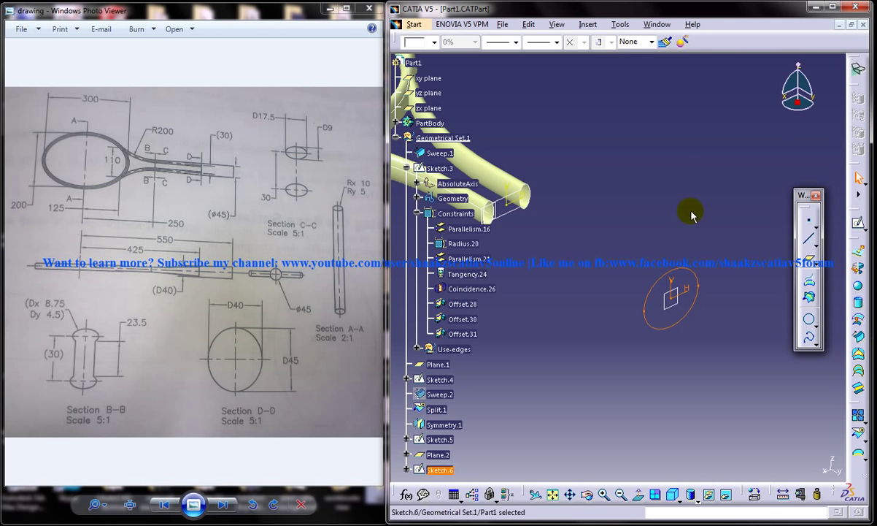
pyautogui.click(704, 202)
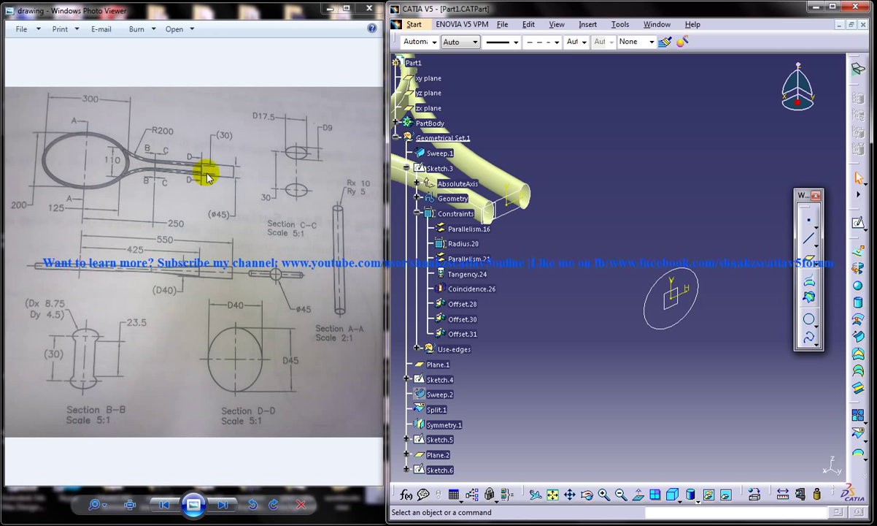
# Reopen the ellipse sketch and place four points on the ellipse, about 12 mm horizontally and 17 mm vertically from its centre.
pyautogui.doubleClick(697, 274)
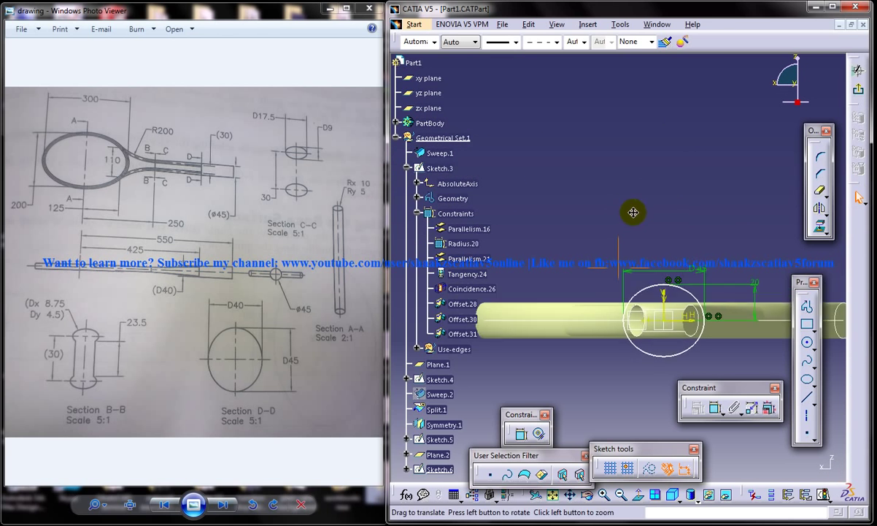
pyautogui.moveTo(628, 161)
pyautogui.mouseDown(button='middle')
pyautogui.moveTo(629, 209)
pyautogui.moveTo(619, 143)
pyautogui.moveTo(642, 163)
pyautogui.moveTo(627, 237)
pyautogui.mouseUp(button='middle')
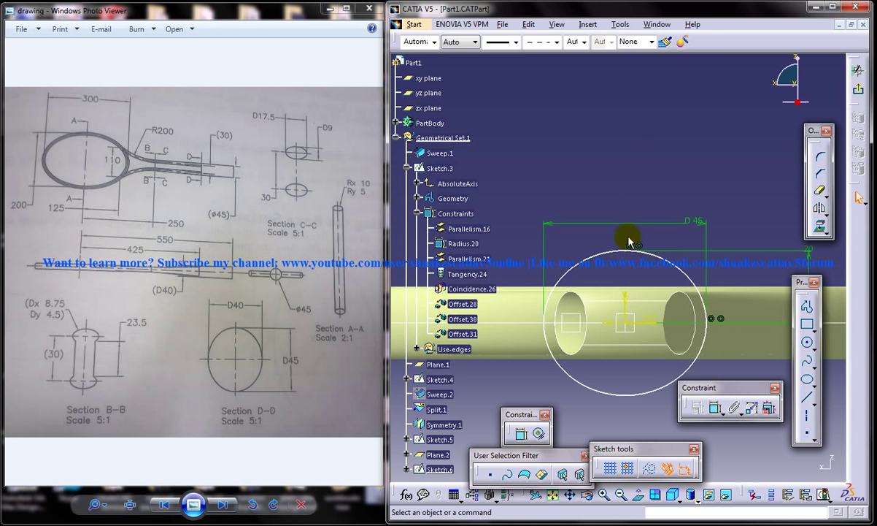
pyautogui.click(807, 430)
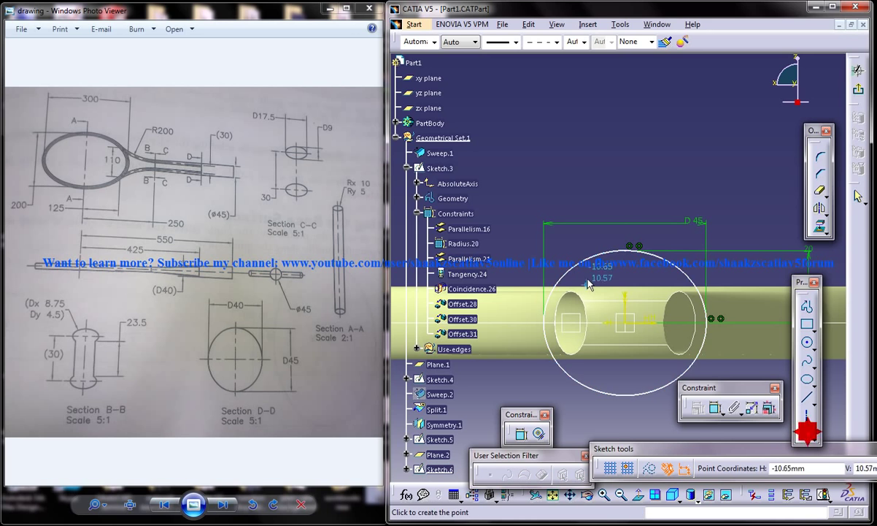
pyautogui.click(671, 257)
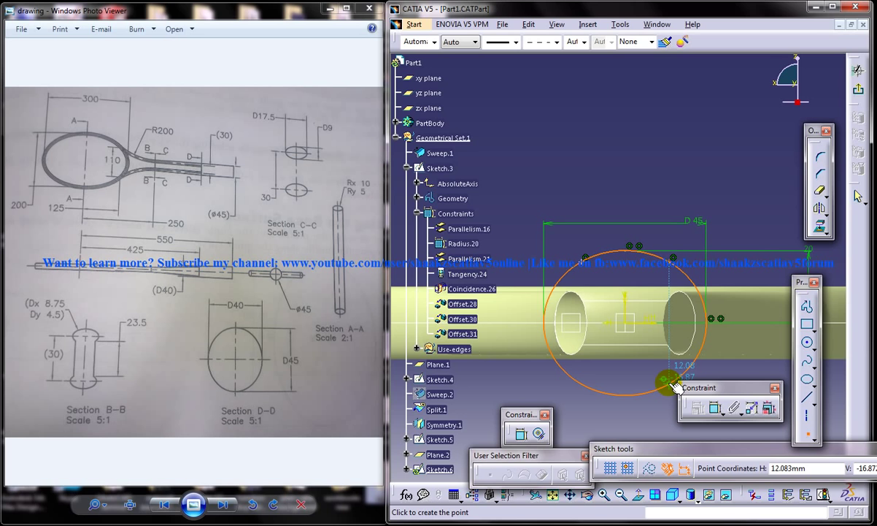
pyautogui.click(584, 382)
# Dimension the horizontal distance between the two upper points on the ellipse and set it to 23.5 mm.
pyautogui.click(716, 407)
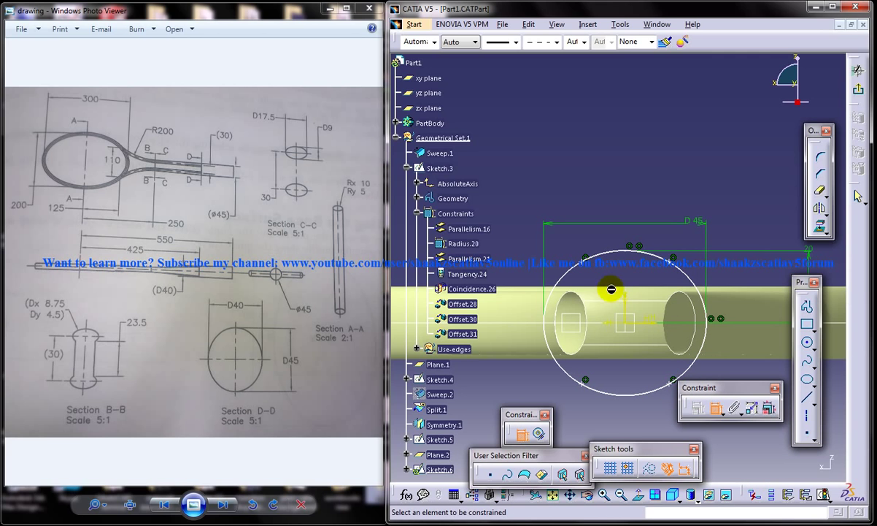
pyautogui.click(583, 263)
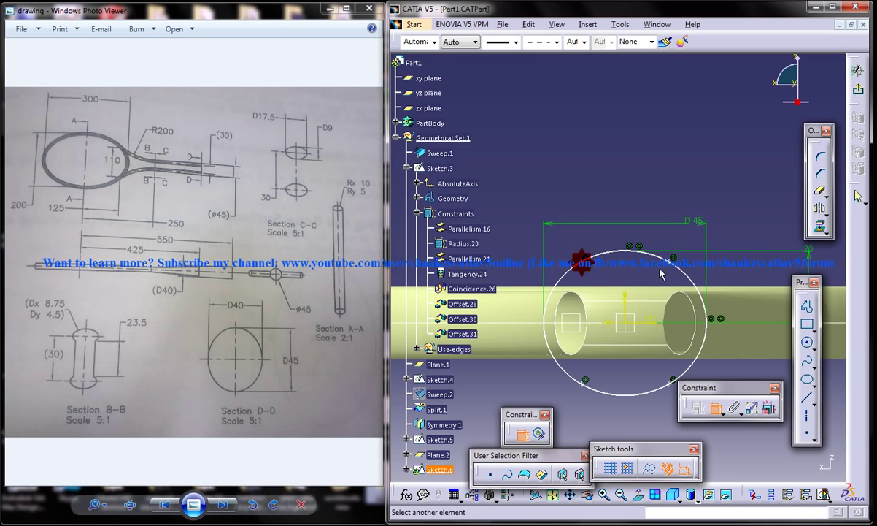
pyautogui.click(674, 263)
pyautogui.click(637, 237)
pyautogui.doubleClick(636, 230)
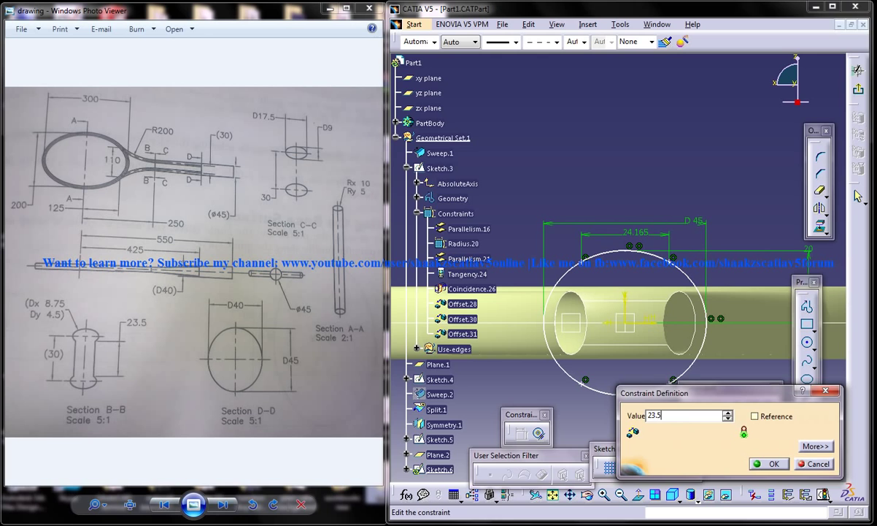
pyautogui.press('Return')
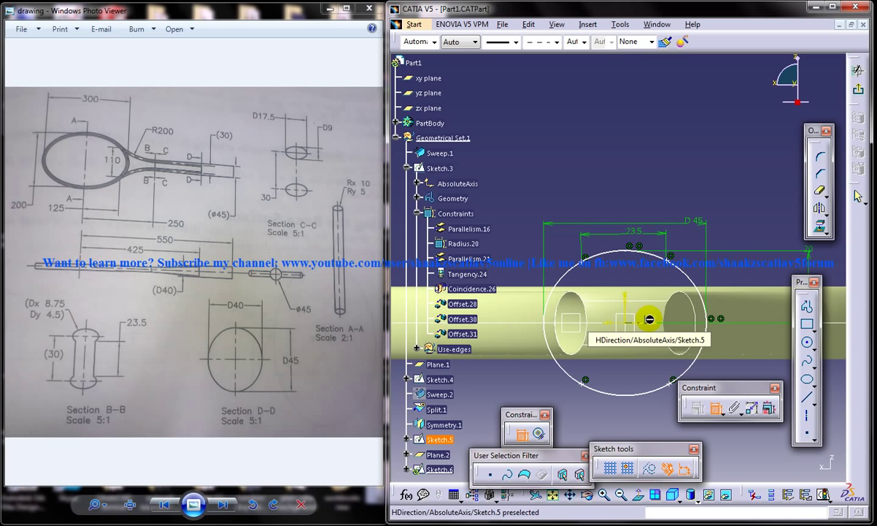
# Dimension the horizontal distance between the two lower points on the ellipse and set it to 23.5 mm.
pyautogui.click(583, 388)
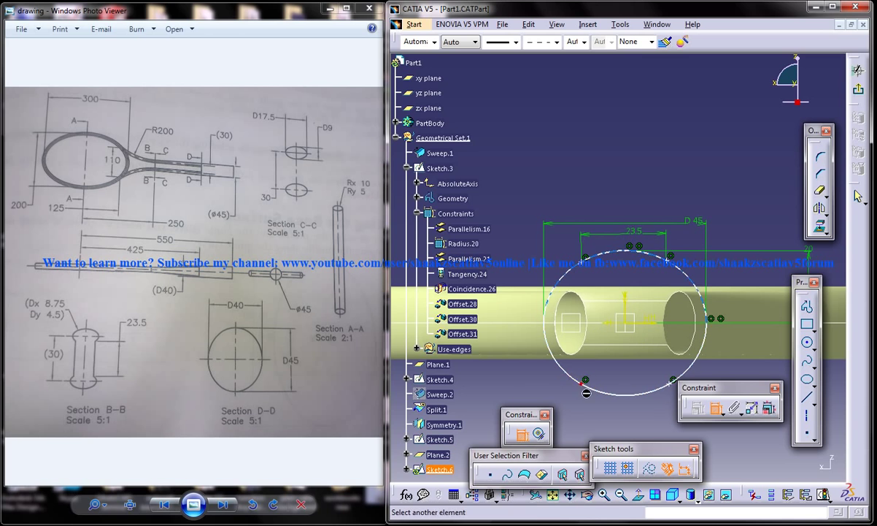
pyautogui.click(669, 386)
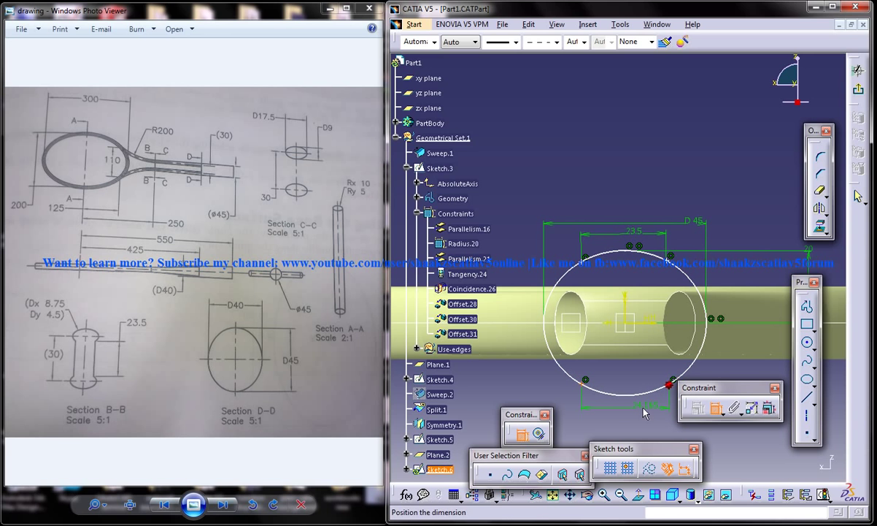
pyautogui.click(642, 410)
pyautogui.doubleClick(640, 408)
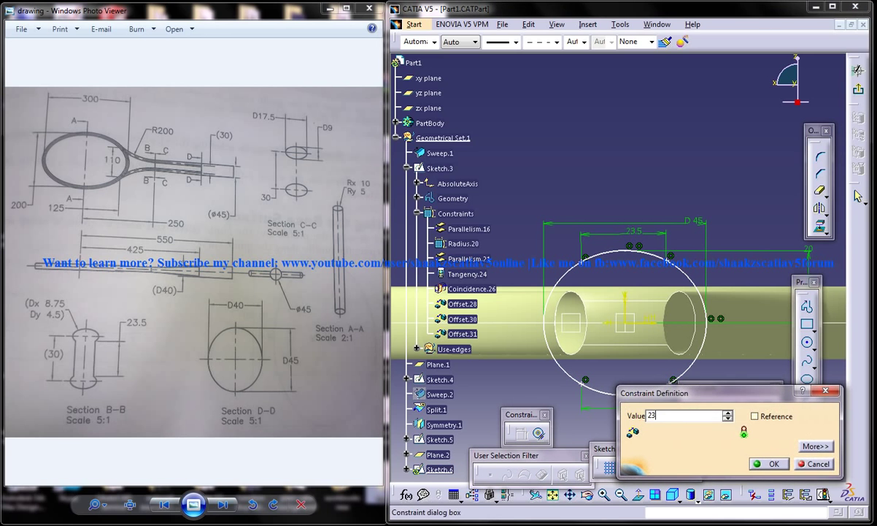
pyautogui.press('Return')
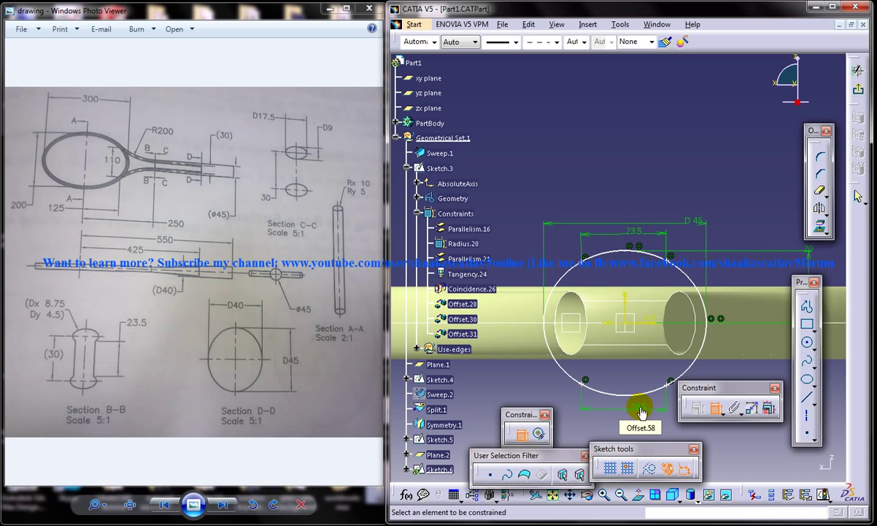
# Constrain the two upper points to be symmetric about the sketch's vertical axis.
pyautogui.click(586, 268)
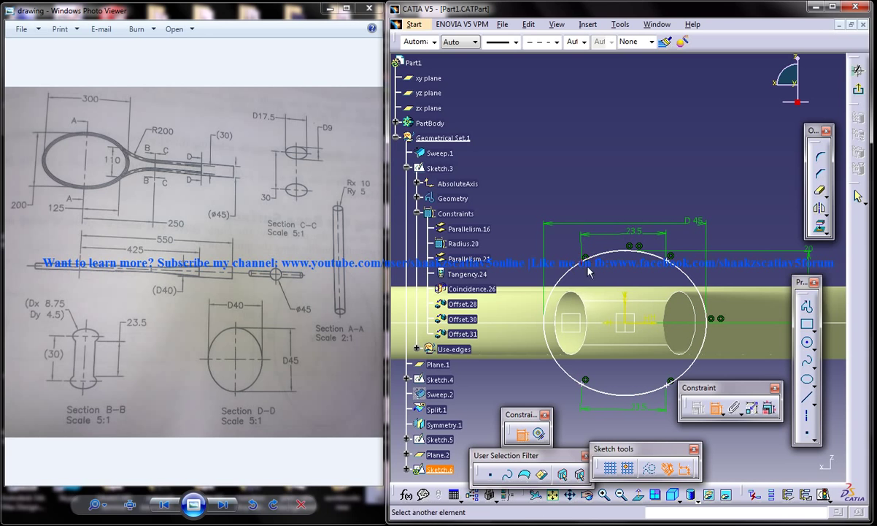
pyautogui.click(676, 266)
pyautogui.rightClick(635, 277)
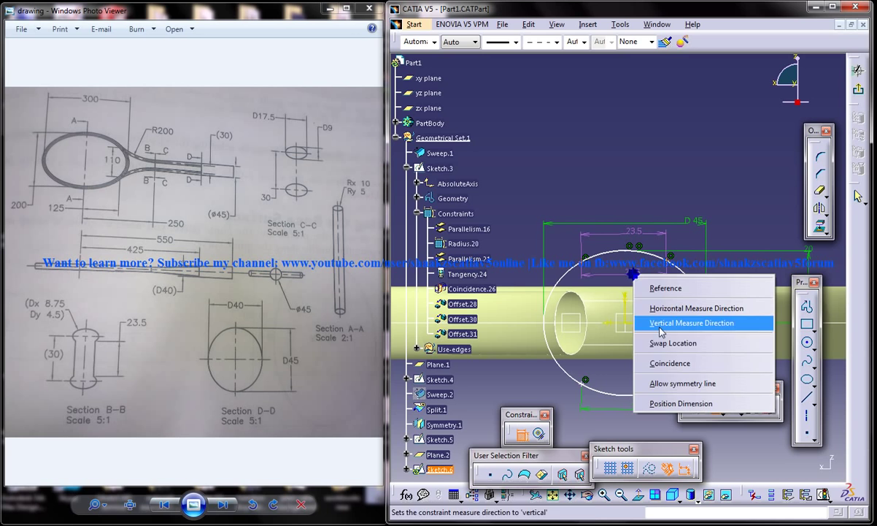
pyautogui.click(686, 385)
pyautogui.click(625, 298)
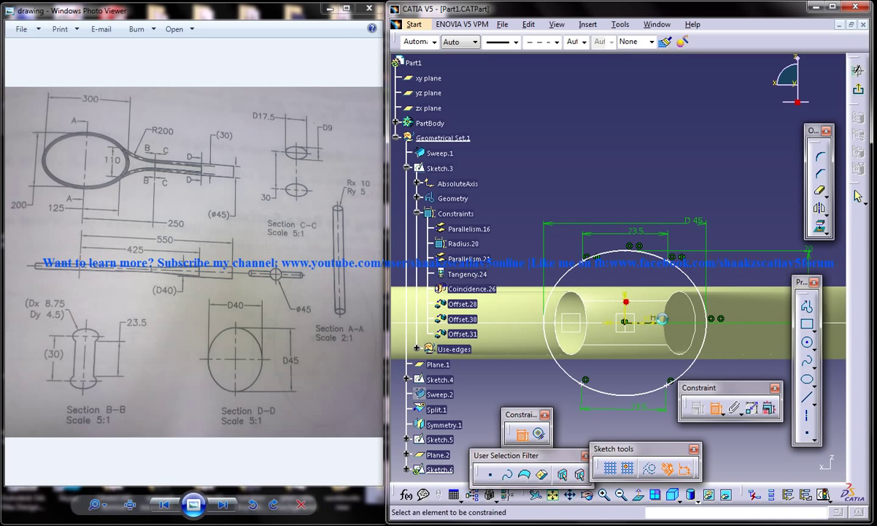
# Constrain the two lower points to be symmetric about the sketch's vertical axis and exit the sketch.
pyautogui.click(584, 379)
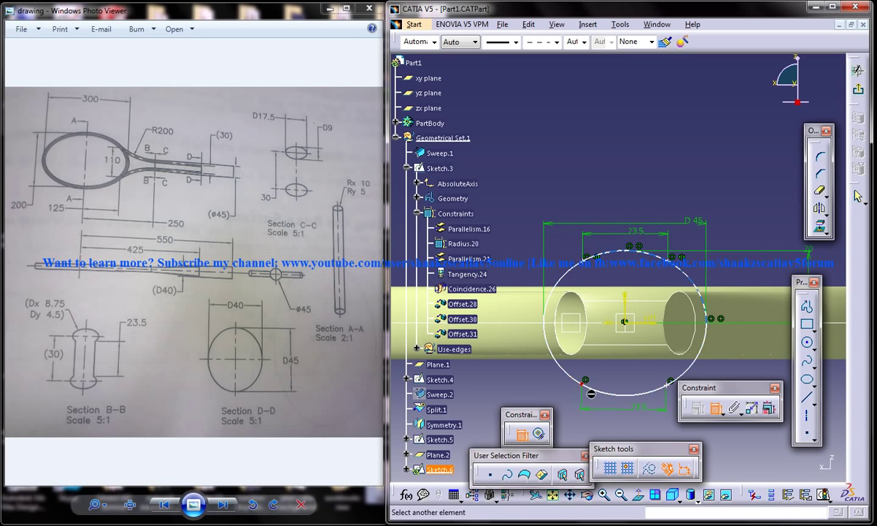
pyautogui.click(671, 381)
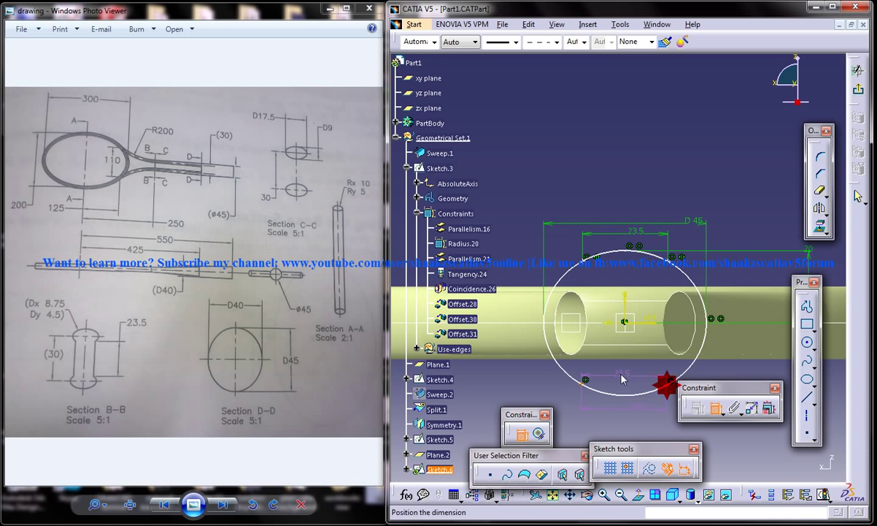
pyautogui.rightClick(622, 375)
pyautogui.click(679, 485)
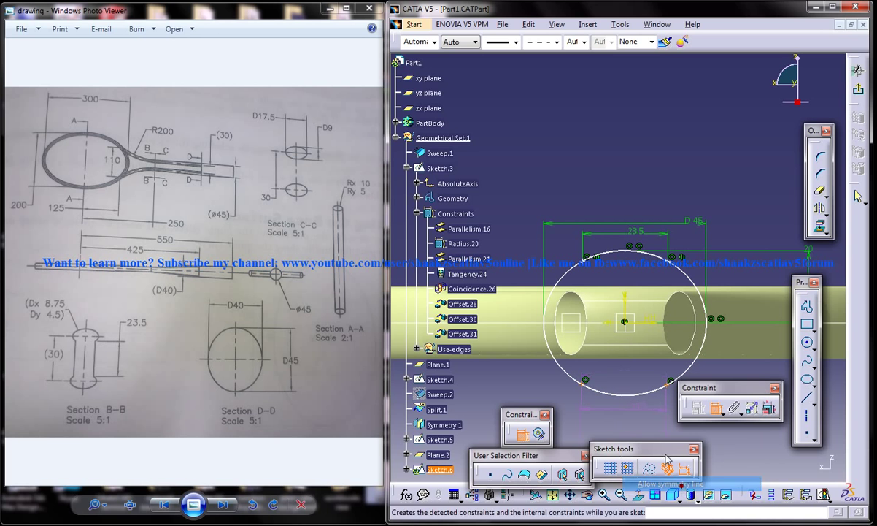
pyautogui.click(624, 301)
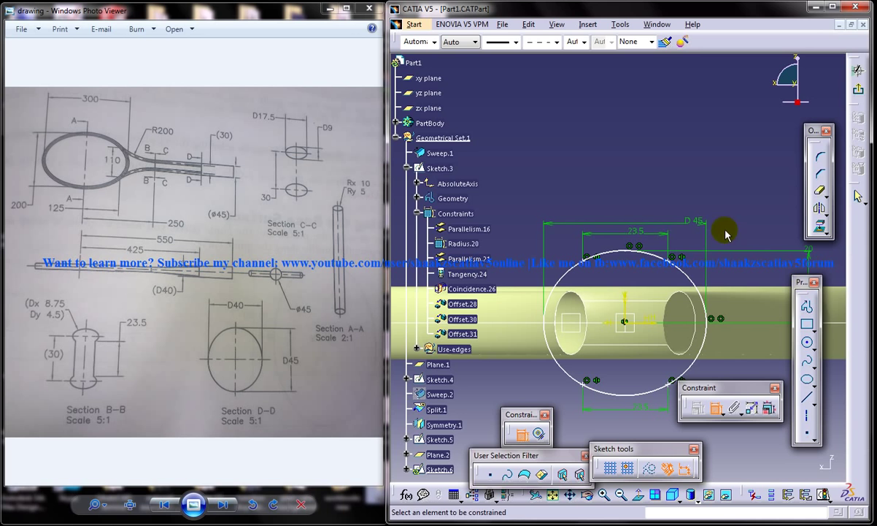
pyautogui.click(858, 89)
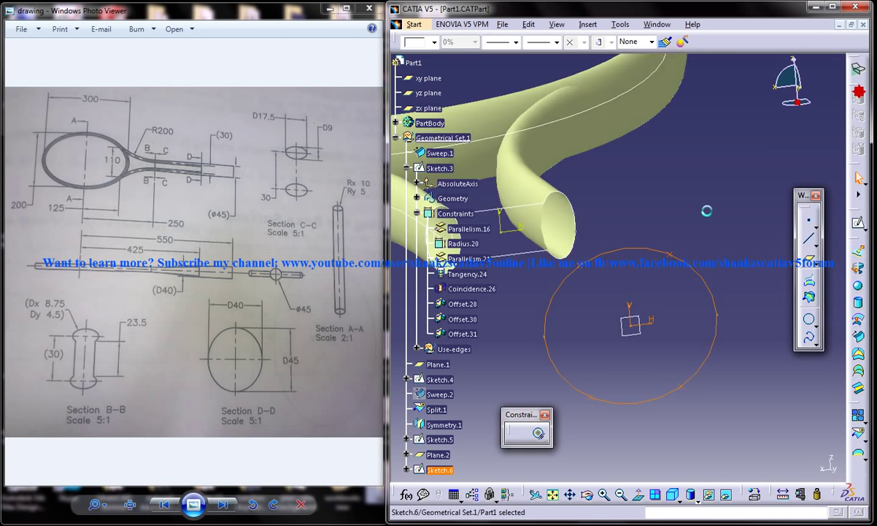
# Start a multi-sections surface with the connecting profile at the tube ends and the ellipse as its two sections.
pyautogui.moveTo(638, 190)
pyautogui.mouseDown(button='middle')
pyautogui.moveTo(668, 281)
pyautogui.moveTo(657, 216)
pyautogui.mouseUp(button='middle')
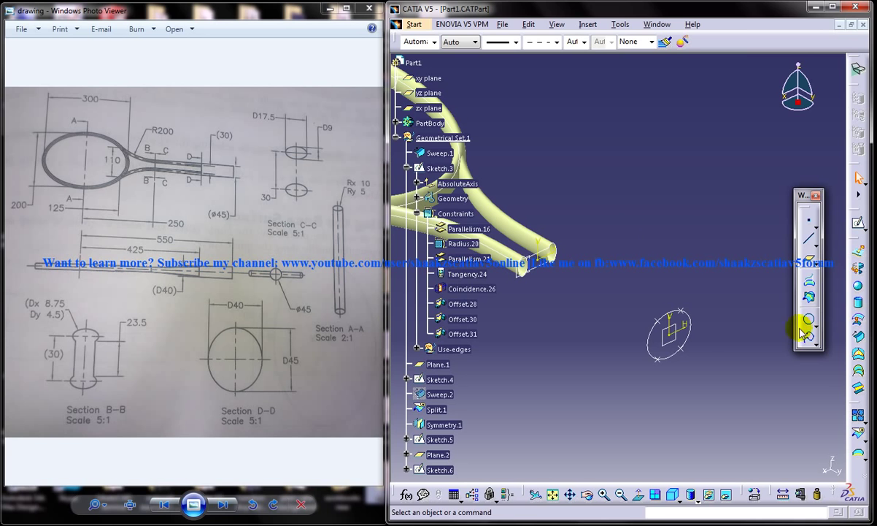
pyautogui.click(858, 357)
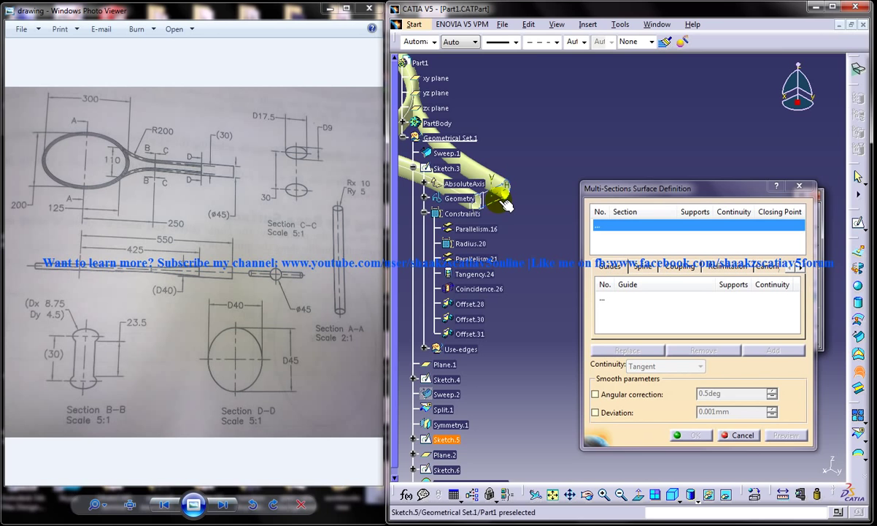
pyautogui.click(500, 206)
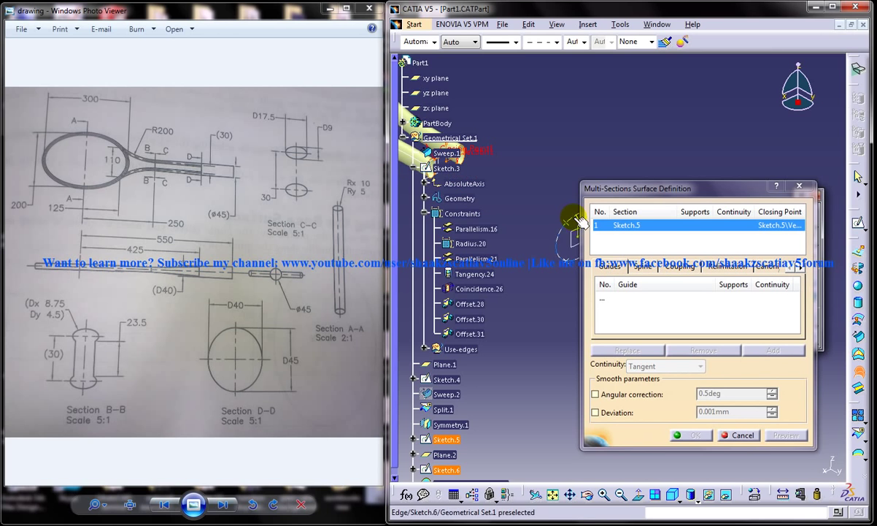
pyautogui.moveTo(523, 161)
pyautogui.mouseDown(button='middle')
pyautogui.moveTo(521, 189)
pyautogui.moveTo(489, 189)
pyautogui.mouseUp(button='middle')
pyautogui.moveTo(553, 217); pyautogui.dragTo(555, 219, button='middle')
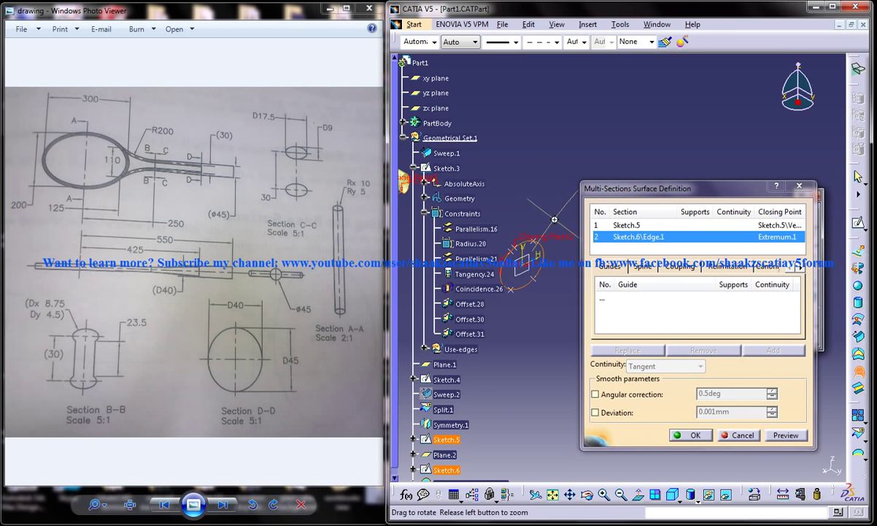
# Move the surface definition dialog clear of the ellipse and maximize the modelling window to show both sections.
pyautogui.moveTo(541, 141)
pyautogui.mouseDown(button='middle')
pyautogui.moveTo(613, 183)
pyautogui.moveTo(664, 163)
pyautogui.moveTo(614, 146)
pyautogui.moveTo(595, 188)
pyautogui.moveTo(580, 143)
pyautogui.moveTo(528, 95)
pyautogui.moveTo(613, 151)
pyautogui.mouseUp(button='middle')
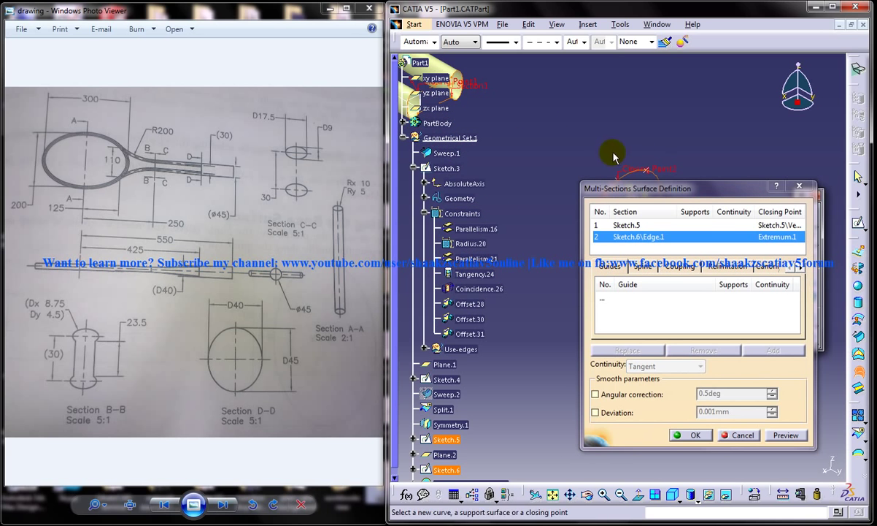
pyautogui.moveTo(679, 191); pyautogui.dragTo(556, 250)
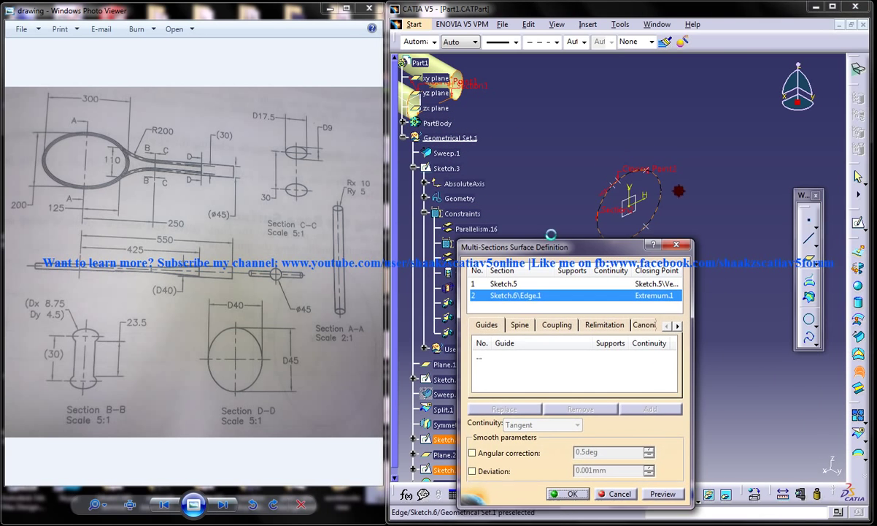
pyautogui.click(833, 6)
pyautogui.moveTo(329, 158)
pyautogui.mouseDown(button='middle')
pyautogui.moveTo(384, 255)
pyautogui.moveTo(247, 256)
pyautogui.mouseUp(button='middle')
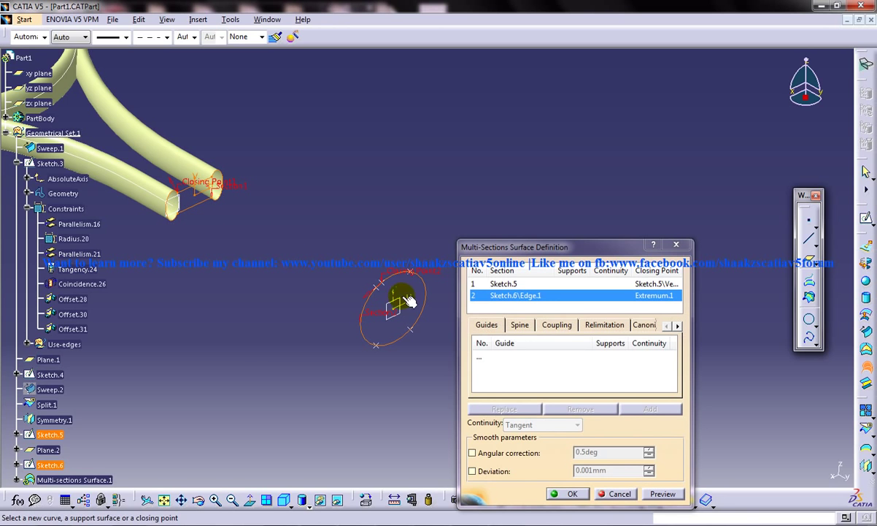
pyautogui.moveTo(392, 296)
pyautogui.mouseDown(button='middle')
pyautogui.moveTo(396, 248)
pyautogui.moveTo(343, 248)
pyautogui.moveTo(435, 231)
pyautogui.mouseUp(button='middle')
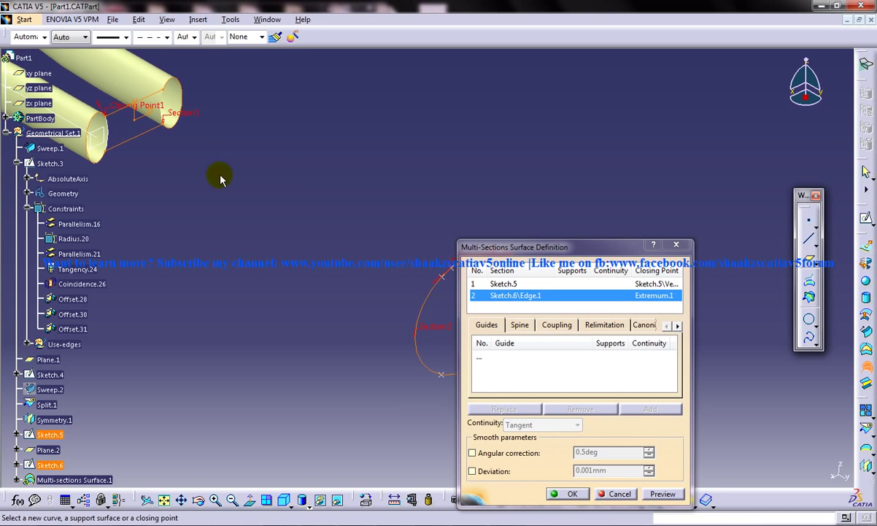
pyautogui.moveTo(221, 176)
pyautogui.mouseDown(button='middle')
pyautogui.moveTo(208, 211)
pyautogui.moveTo(192, 218)
pyautogui.moveTo(215, 212)
pyautogui.mouseUp(button='middle')
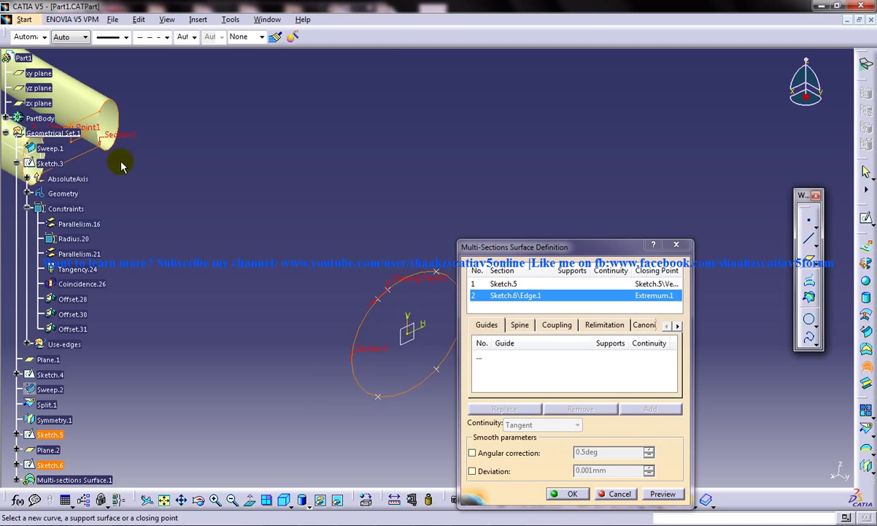
# Replace the tube-end profile's closing point with the upper vertex at the right-hand tube.
pyautogui.moveTo(125, 161); pyautogui.dragTo(202, 169, button='middle')
pyautogui.rightClick(154, 141)
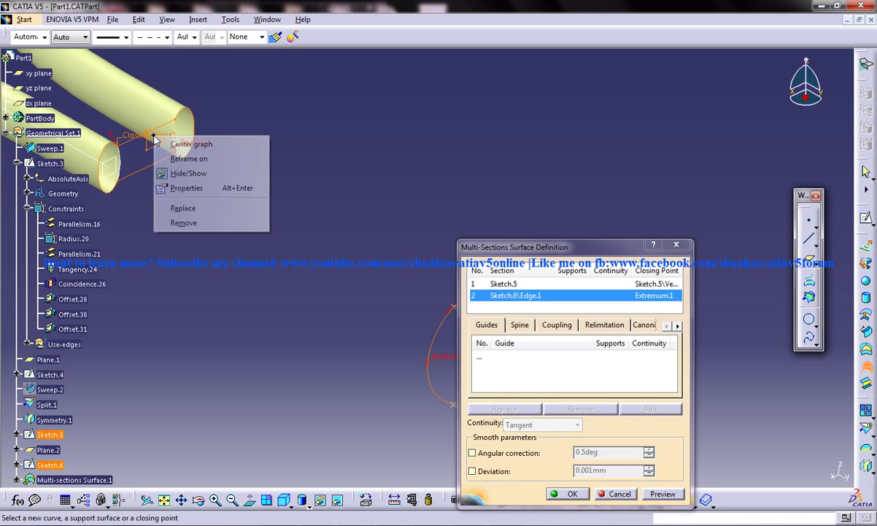
pyautogui.click(192, 201)
pyautogui.click(183, 124)
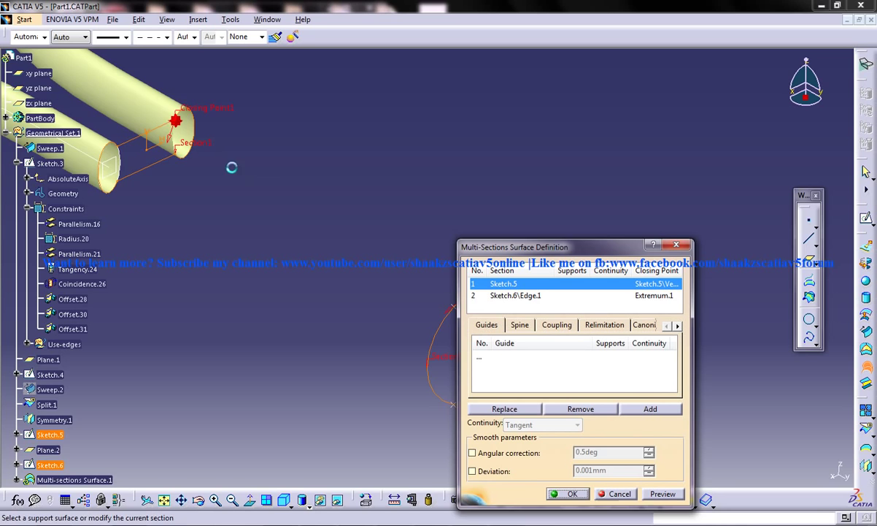
# Replace the ellipse's closing point with its upper right point, matching the closing point on the tube-end profile.
pyautogui.moveTo(230, 169); pyautogui.dragTo(137, 153, button='middle')
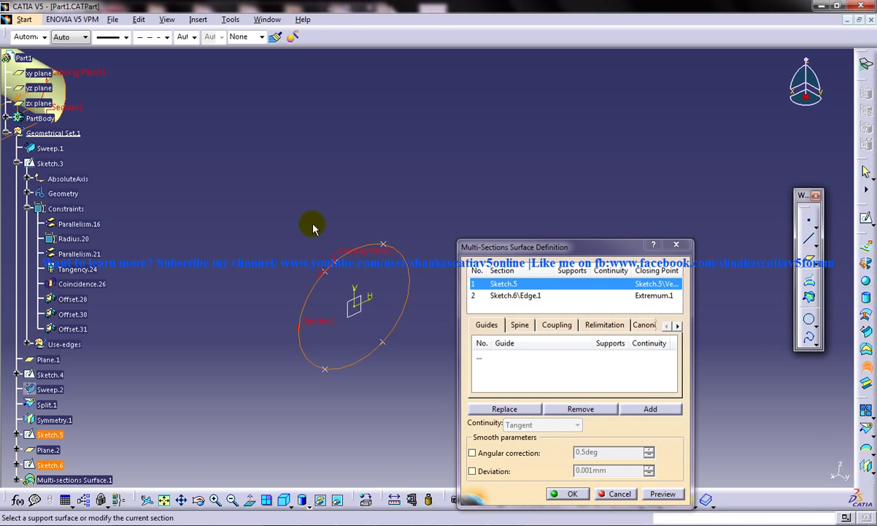
pyautogui.rightClick(360, 263)
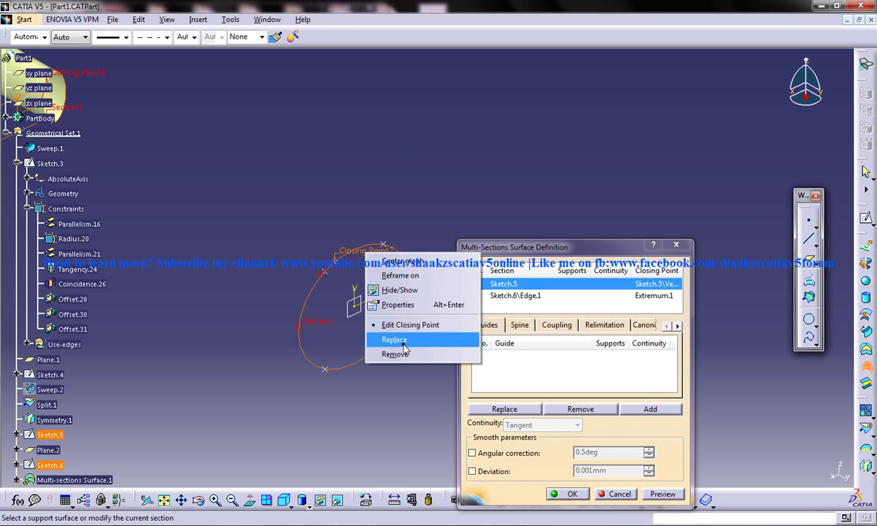
pyautogui.click(403, 338)
pyautogui.click(392, 249)
# Add a coupling between the profile's upper vertex at the left-hand tube and the ellipse's upper left point.
pyautogui.moveTo(384, 241)
pyautogui.mouseDown(button='middle')
pyautogui.moveTo(353, 191)
pyautogui.moveTo(371, 220)
pyautogui.moveTo(343, 246)
pyautogui.mouseUp(button='middle')
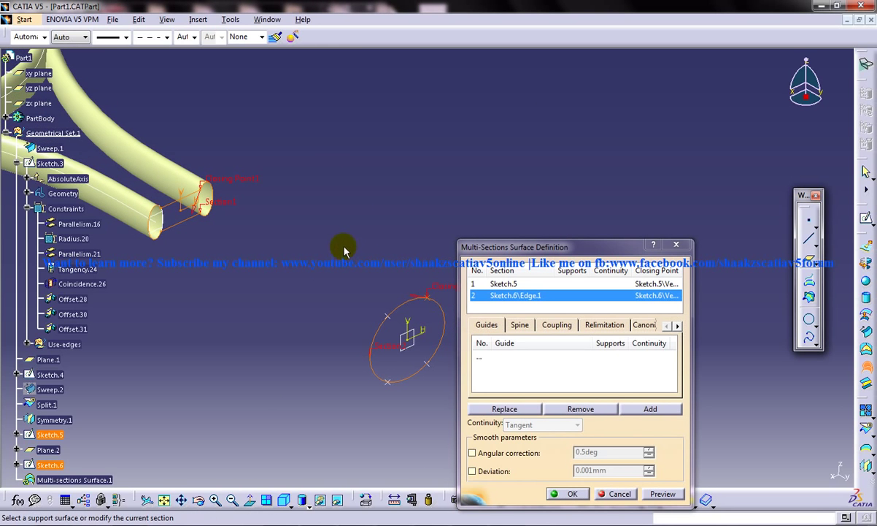
pyautogui.click(557, 325)
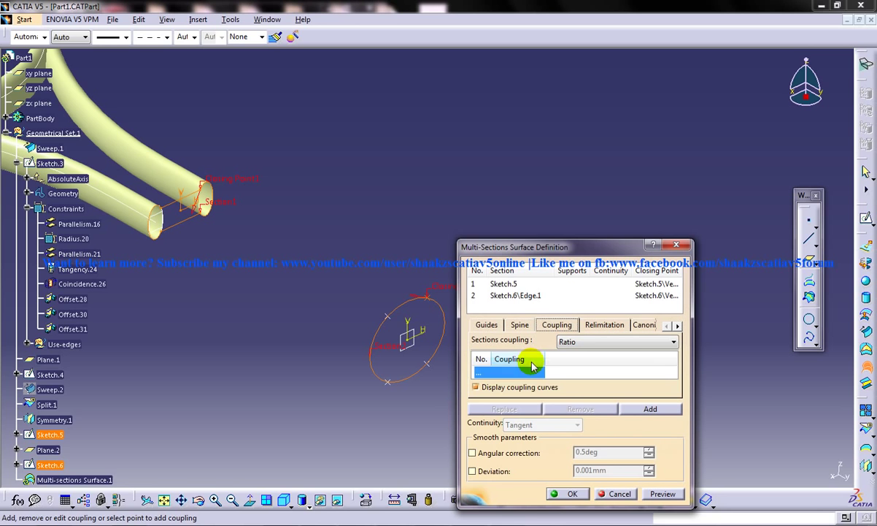
pyautogui.rightClick(525, 374)
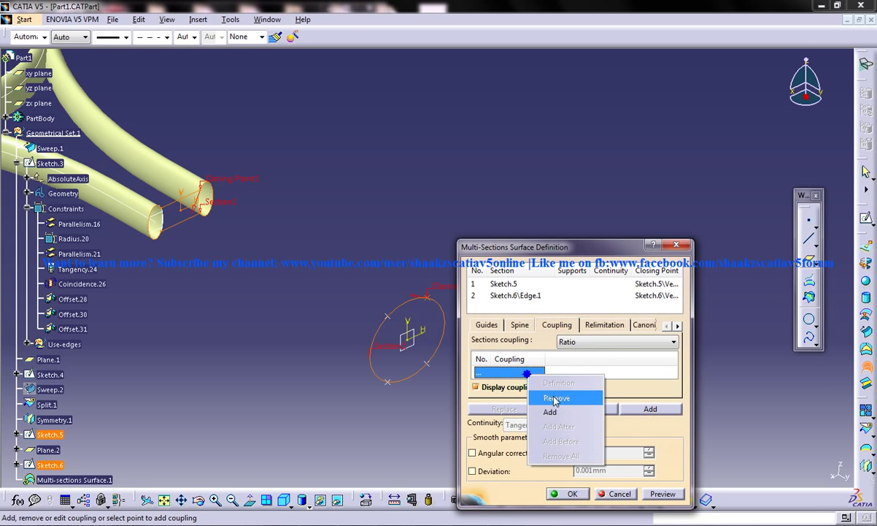
pyautogui.click(555, 398)
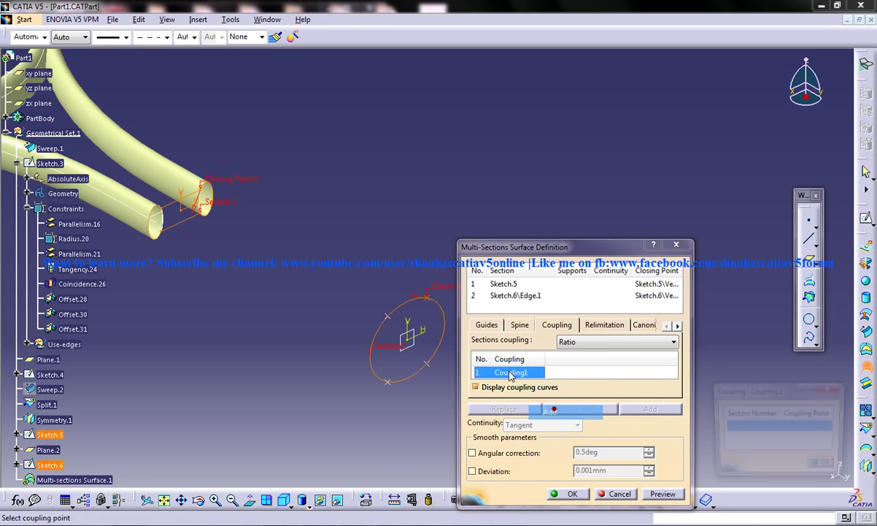
pyautogui.click(165, 208)
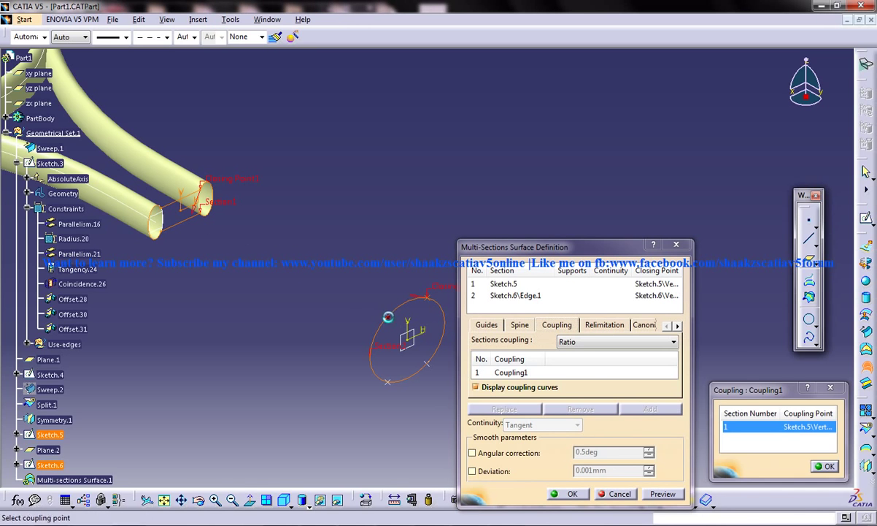
pyautogui.click(388, 319)
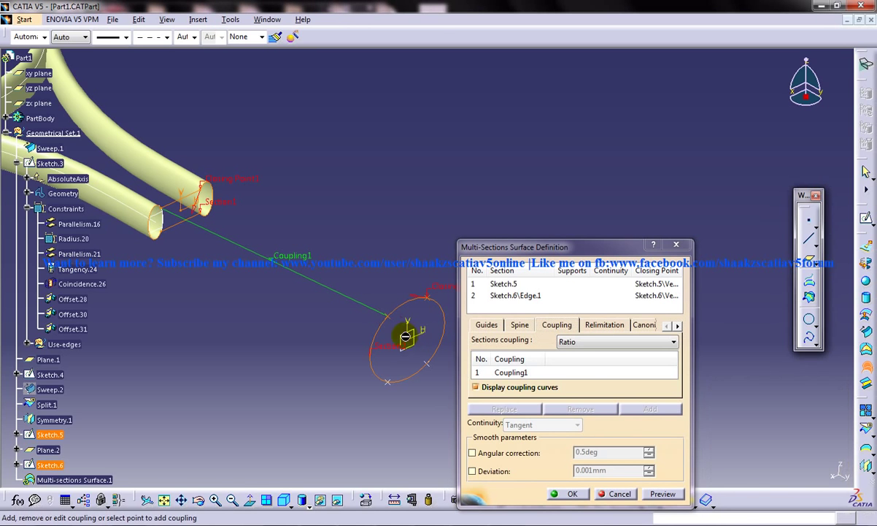
# Add a second coupling joining the profile's lower vertex at the left-hand tube to the ellipse's lower left point.
pyautogui.click(535, 373)
pyautogui.rightClick(559, 373)
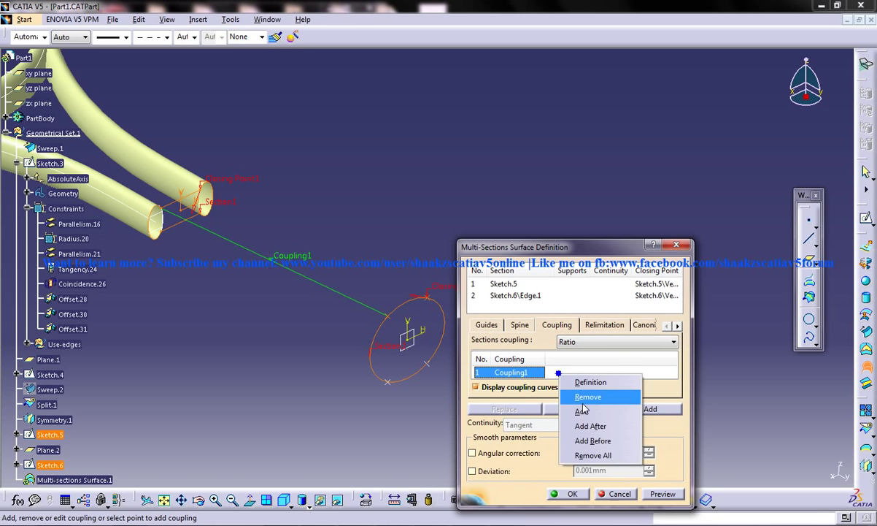
pyautogui.click(583, 411)
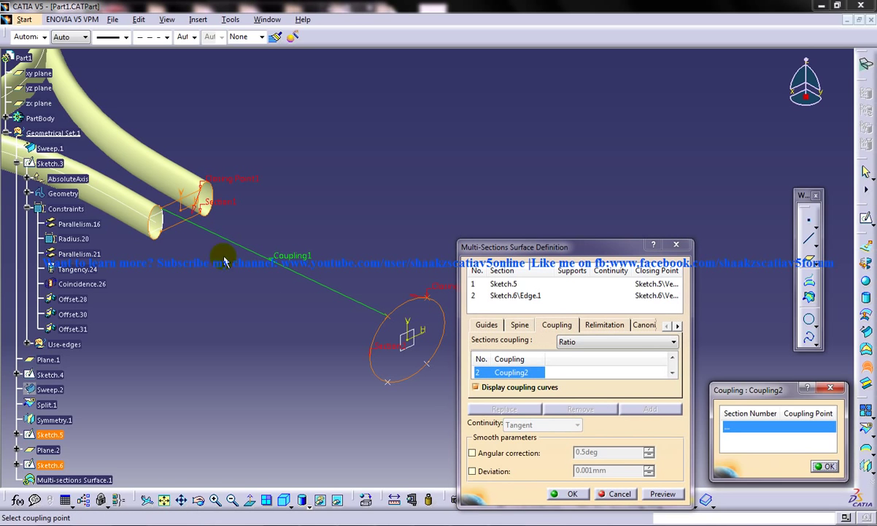
pyautogui.click(165, 232)
pyautogui.click(385, 378)
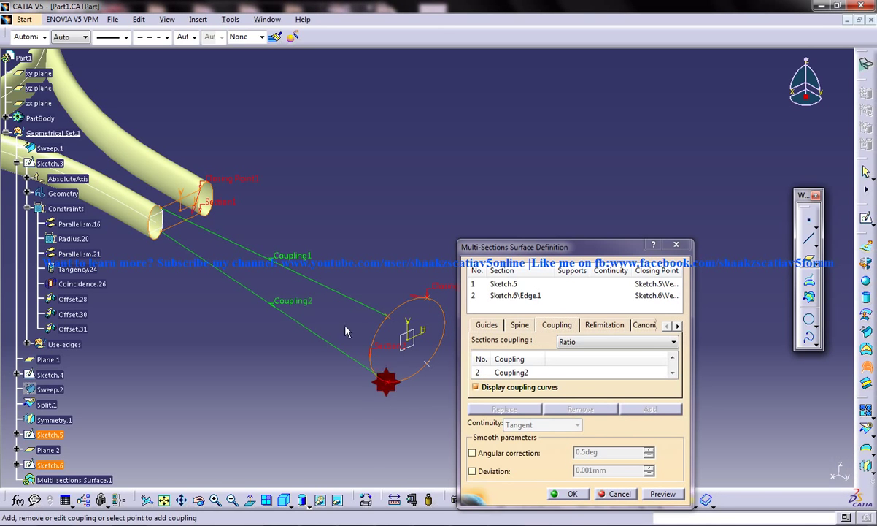
# Couple the profile's lower and upper vertices at the right-hand tube with the ellipse's lower right and upper right points.
pyautogui.click(207, 216)
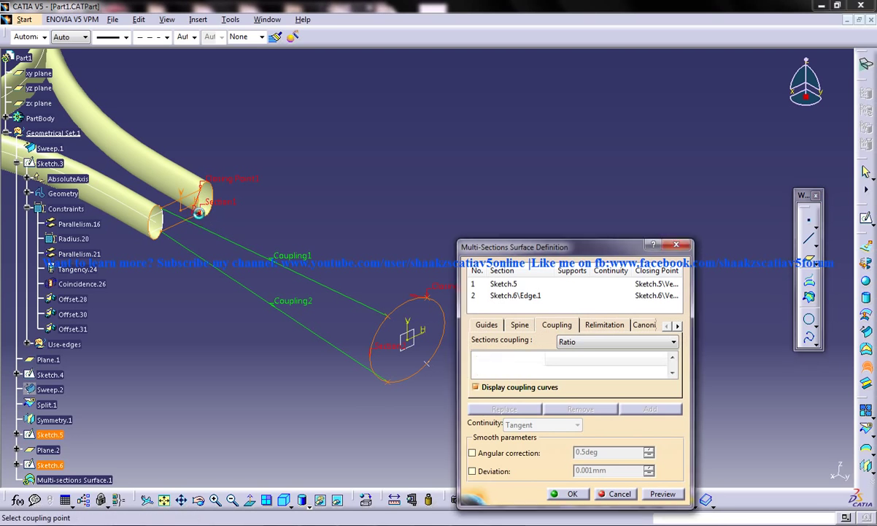
pyautogui.click(425, 361)
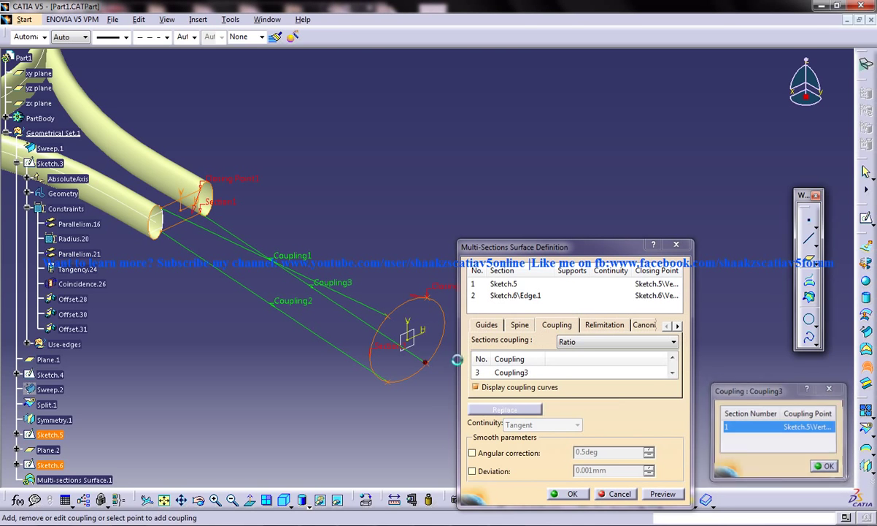
pyautogui.click(197, 188)
pyautogui.click(400, 284)
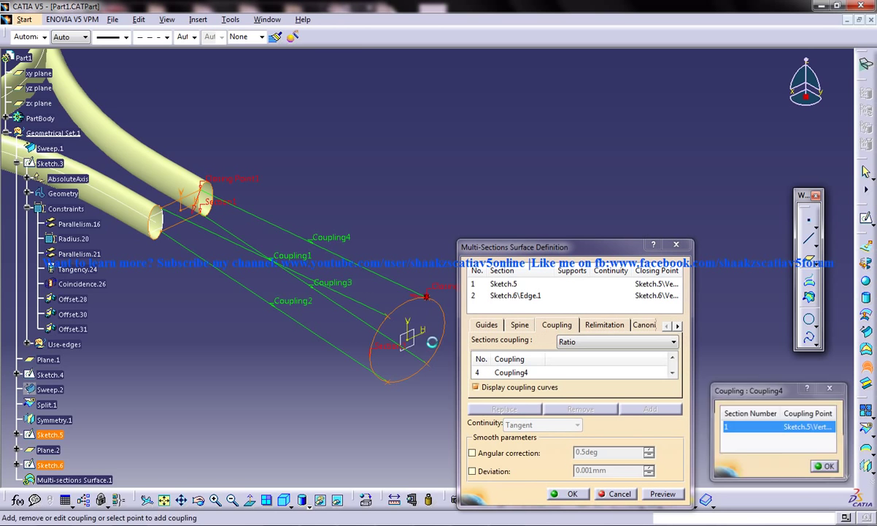
# Preview the coupled multi-sections surface, create it, and bring the whole racket into view.
pyautogui.moveTo(353, 314)
pyautogui.mouseDown(button='middle')
pyautogui.moveTo(317, 308)
pyautogui.moveTo(303, 255)
pyautogui.moveTo(238, 240)
pyautogui.moveTo(324, 245)
pyautogui.moveTo(338, 256)
pyautogui.mouseUp(button='middle')
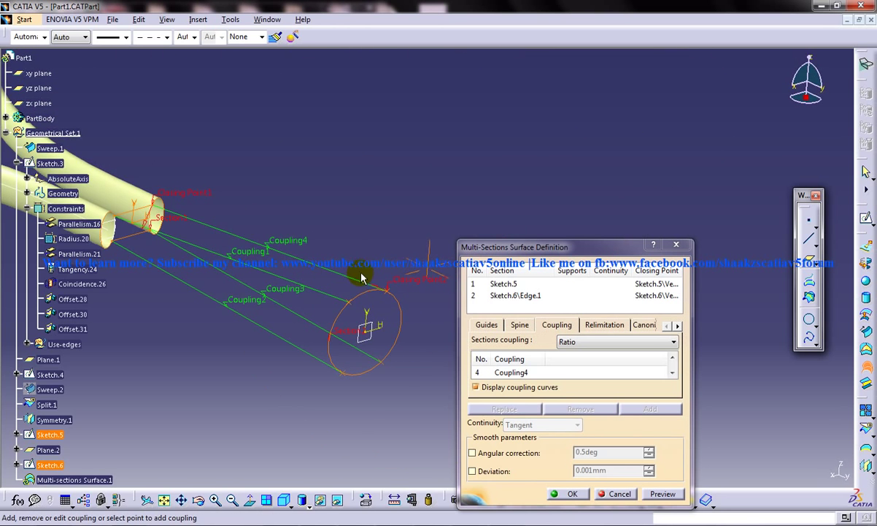
pyautogui.click(662, 493)
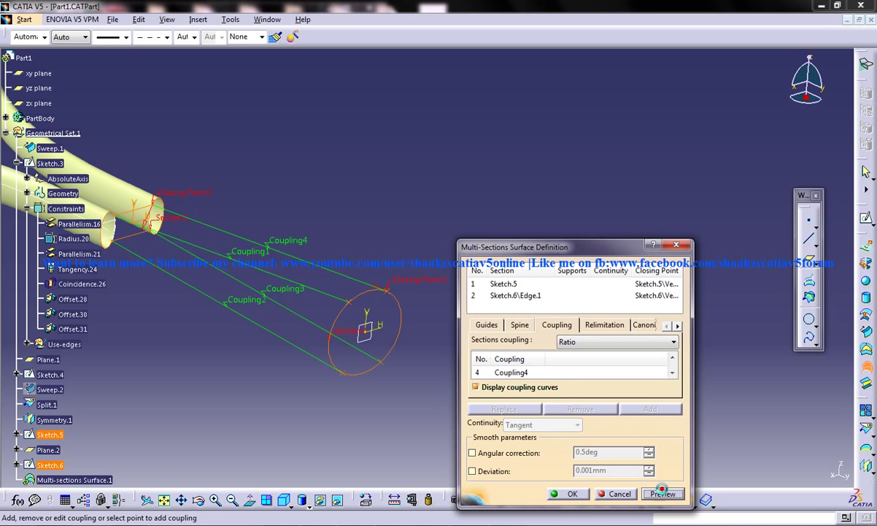
pyautogui.click(567, 493)
pyautogui.moveTo(403, 242); pyautogui.dragTo(590, 319, button='middle')
pyautogui.moveTo(446, 231); pyautogui.dragTo(464, 251, button='middle')
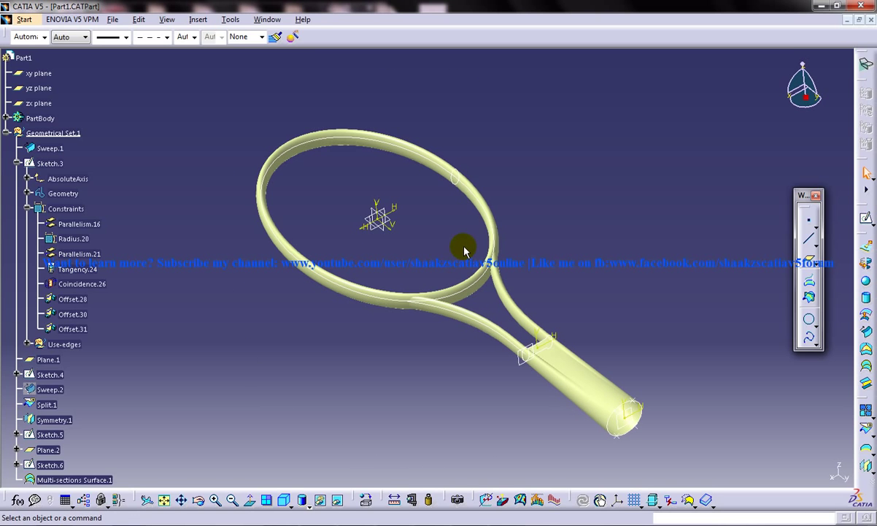